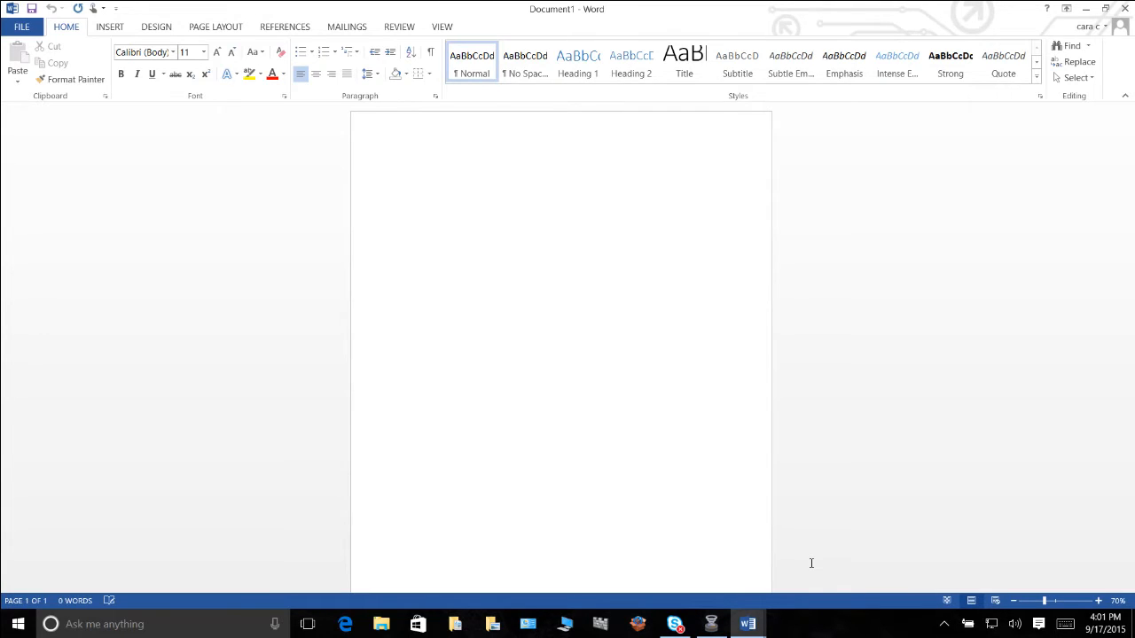
# Search the online templates for "resume" to start a new document.
pyautogui.click(23, 31)
pyautogui.click(23, 30)
pyautogui.click(22, 31)
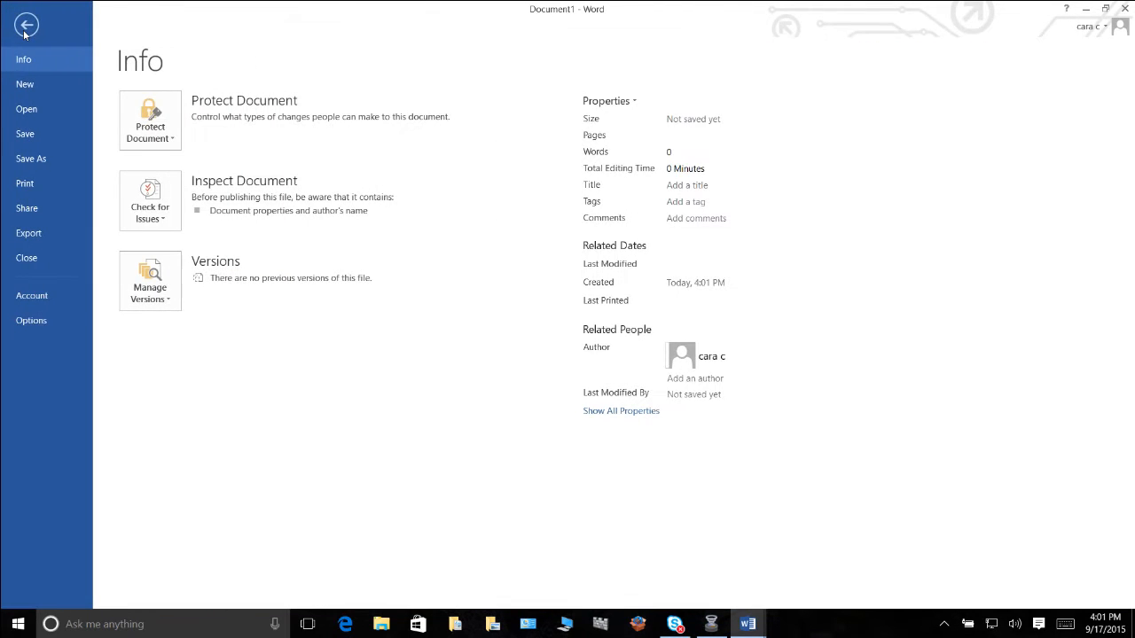
pyautogui.click(34, 84)
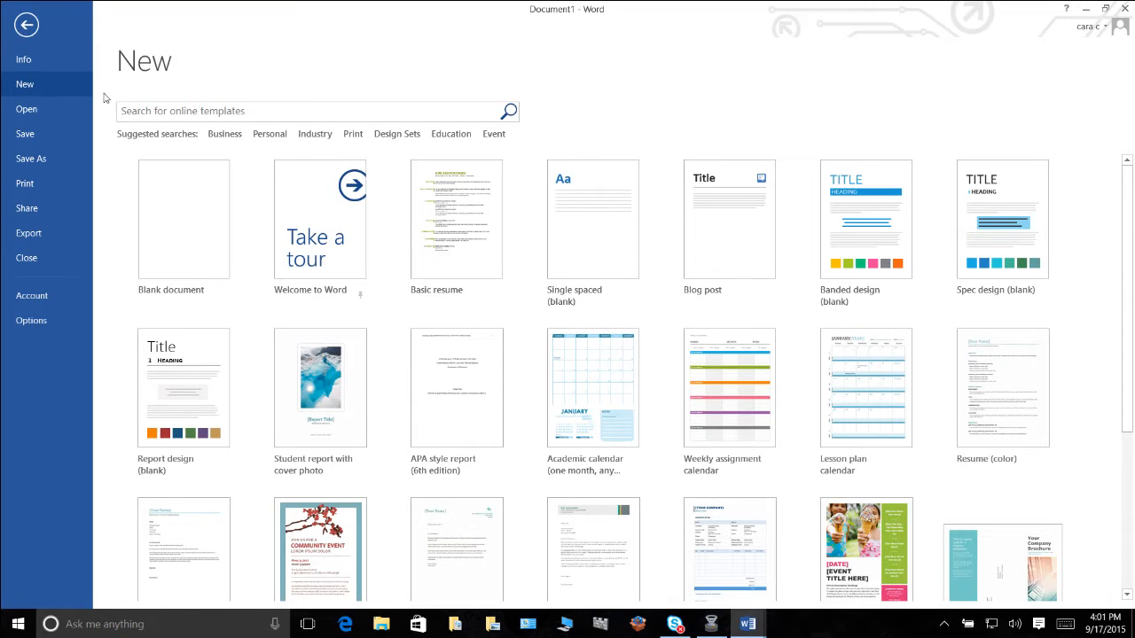
pyautogui.click(151, 114)
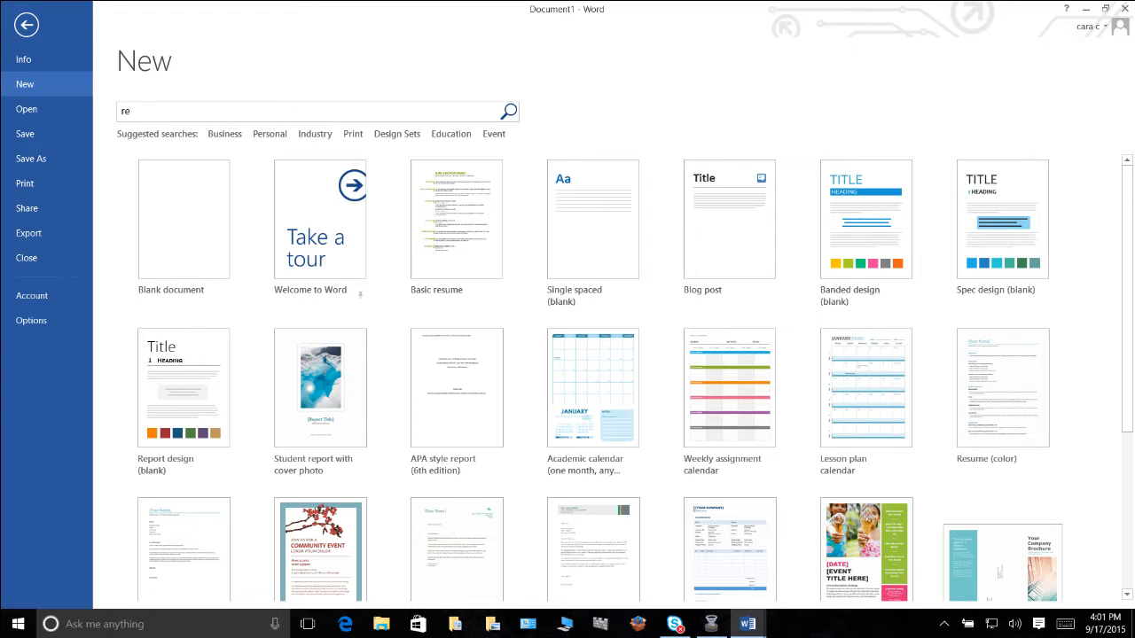
pyautogui.write('resume')
pyautogui.press('Return')
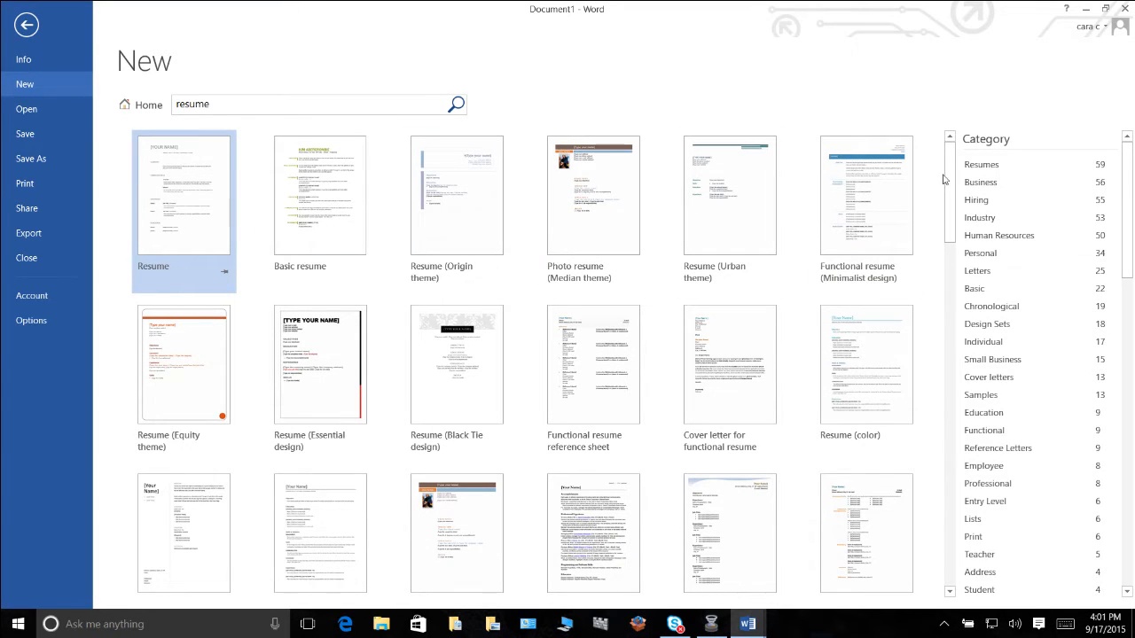
# Filter the templates to the Resumes category and create a document from the template named "Resume".
pyautogui.moveTo(953, 181); pyautogui.dragTo(965, 425)
pyautogui.moveTo(943, 337); pyautogui.dragTo(942, 279)
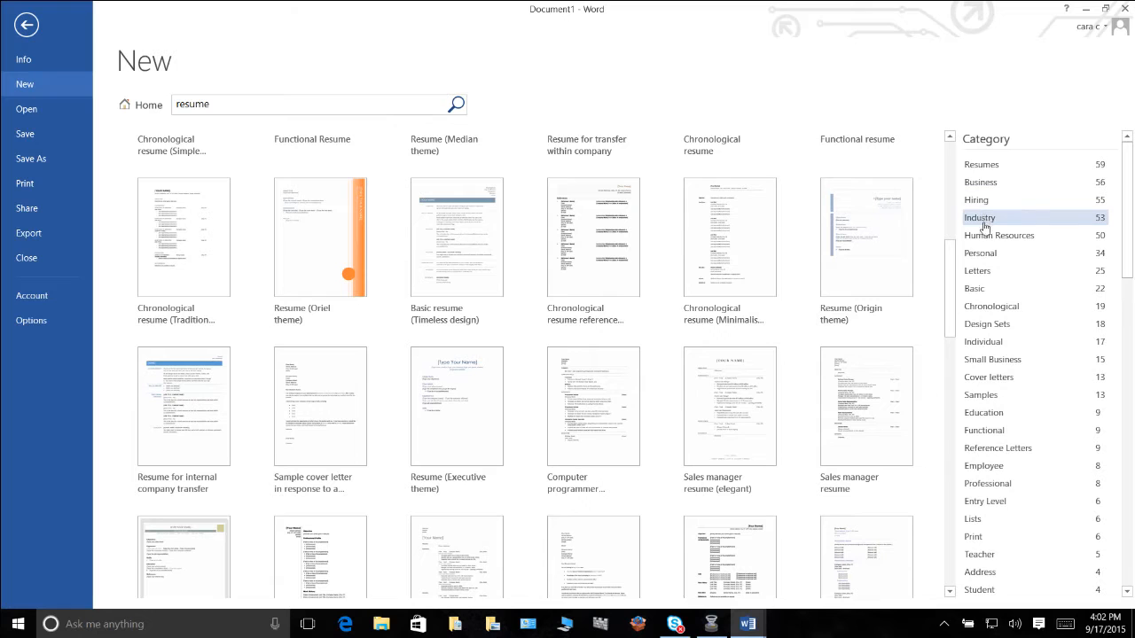
pyautogui.click(979, 166)
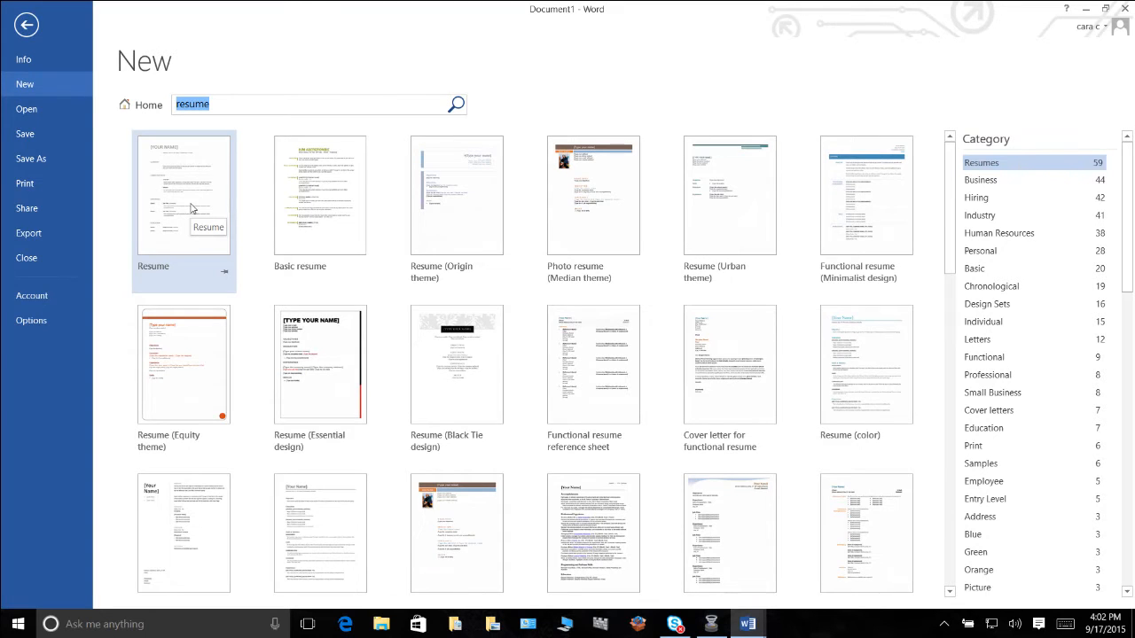
pyautogui.click(176, 181)
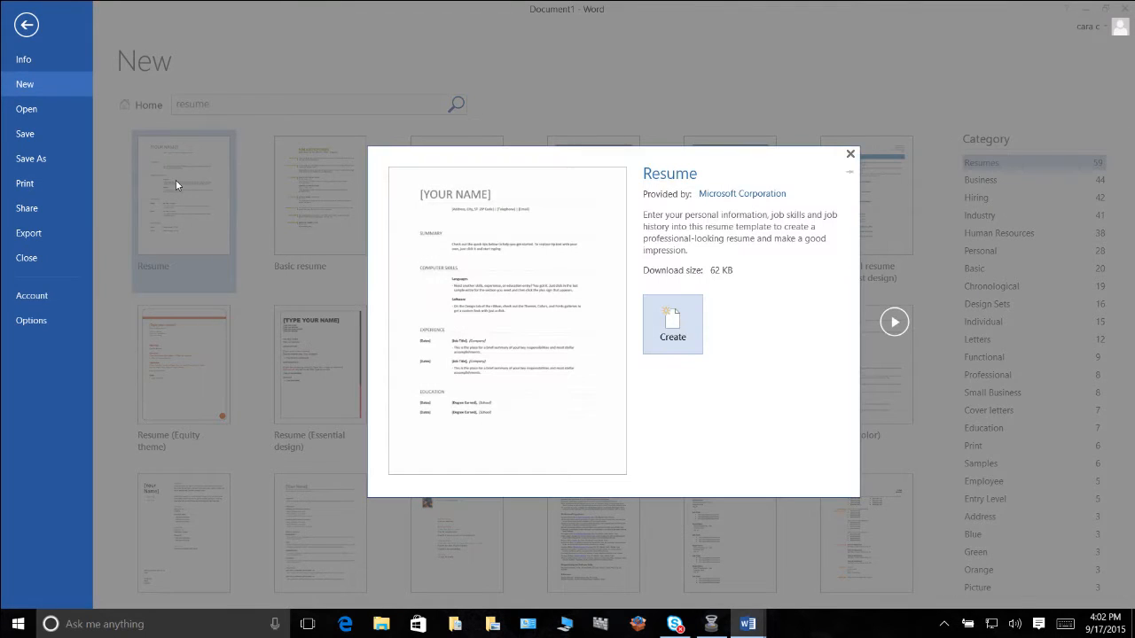
pyautogui.click(671, 330)
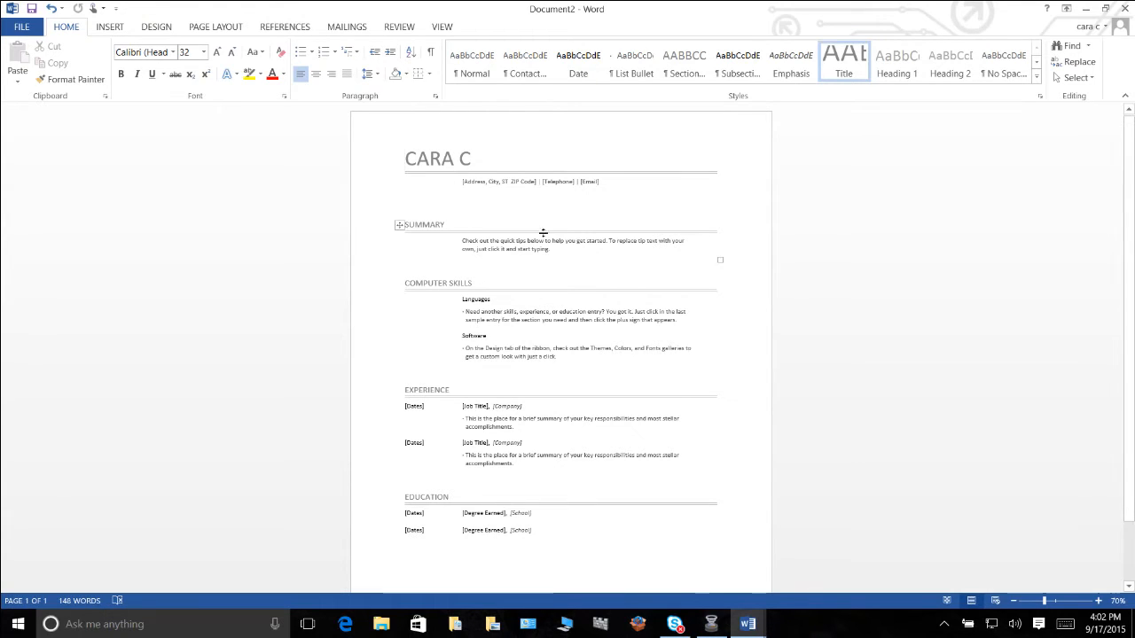
# Examine the Author field in the resume heading and the author listed in the document's info properties.
pyautogui.click(440, 158)
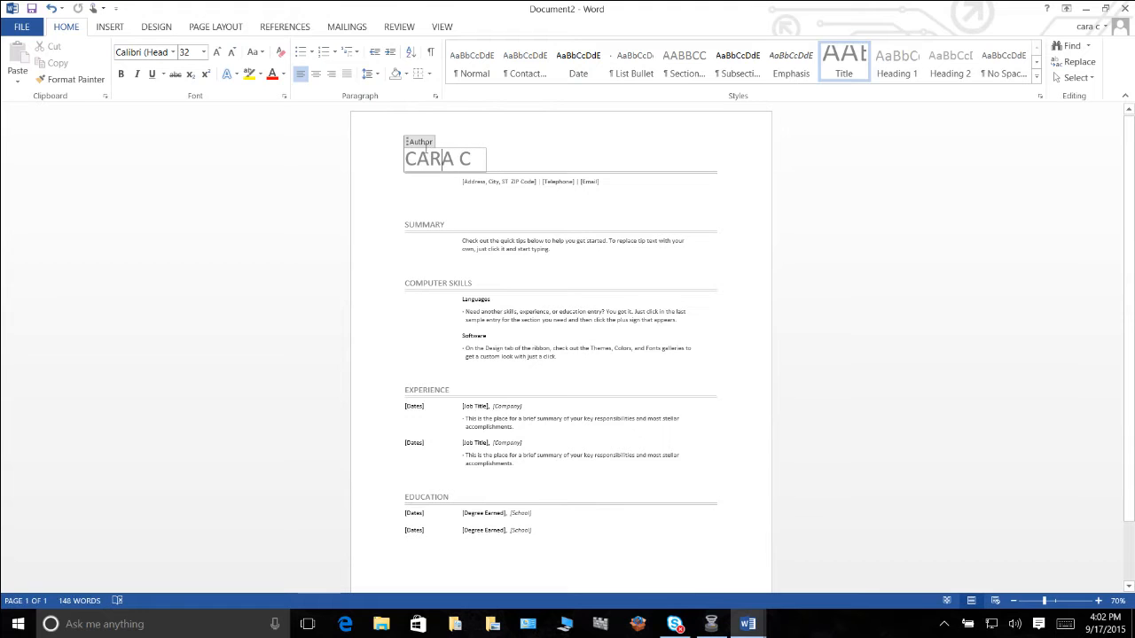
pyautogui.click(19, 28)
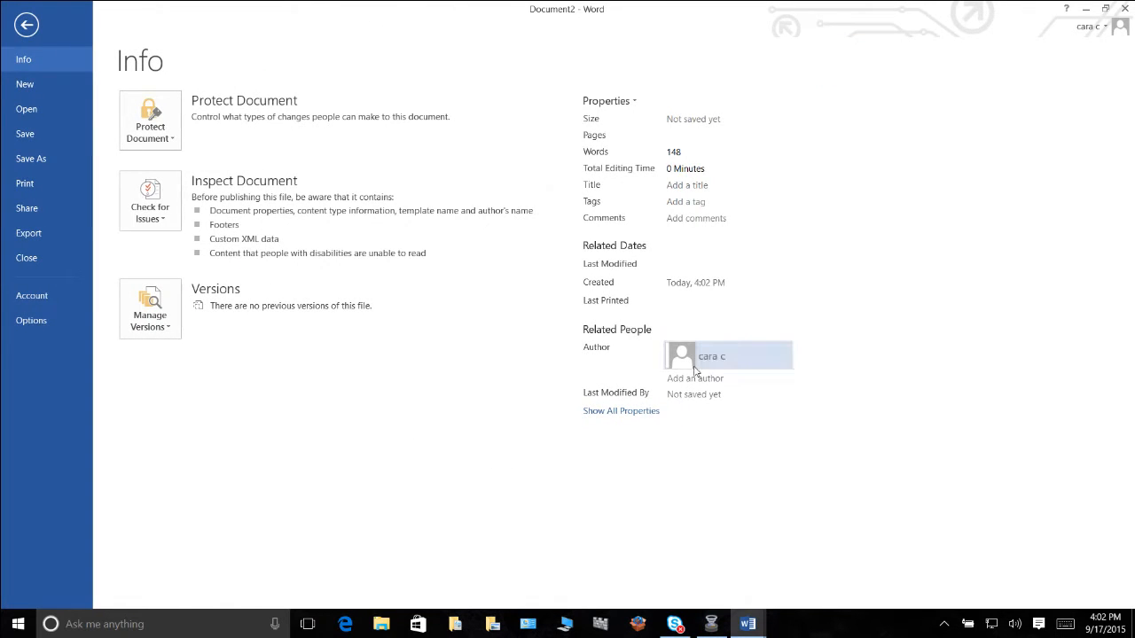
pyautogui.moveTo(708, 364)
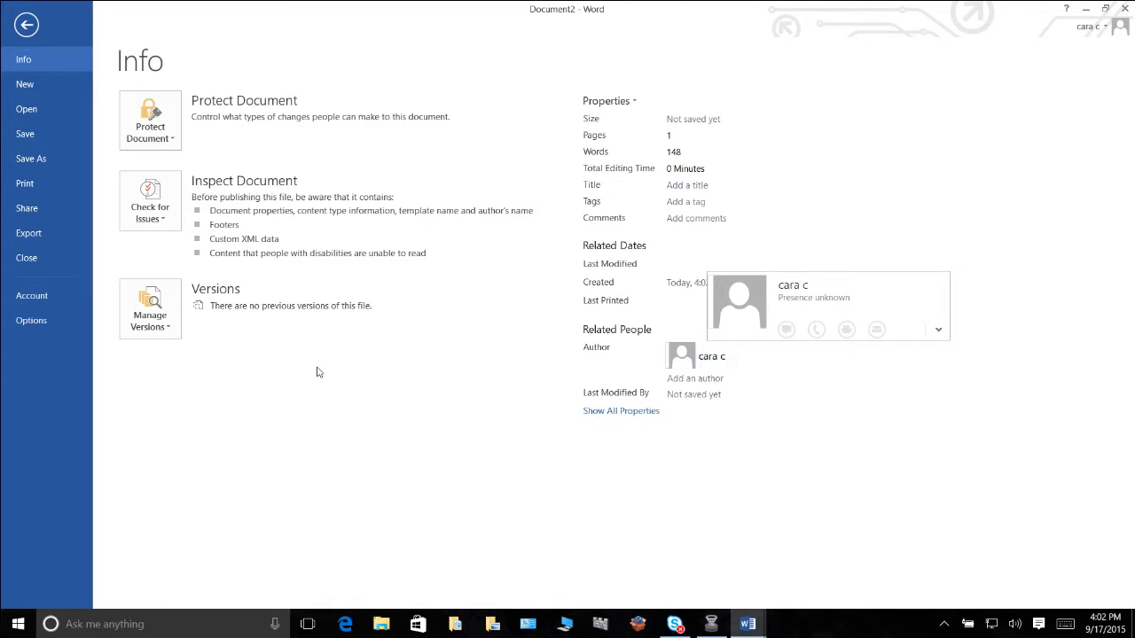
pyautogui.click(150, 201)
pyautogui.click(23, 26)
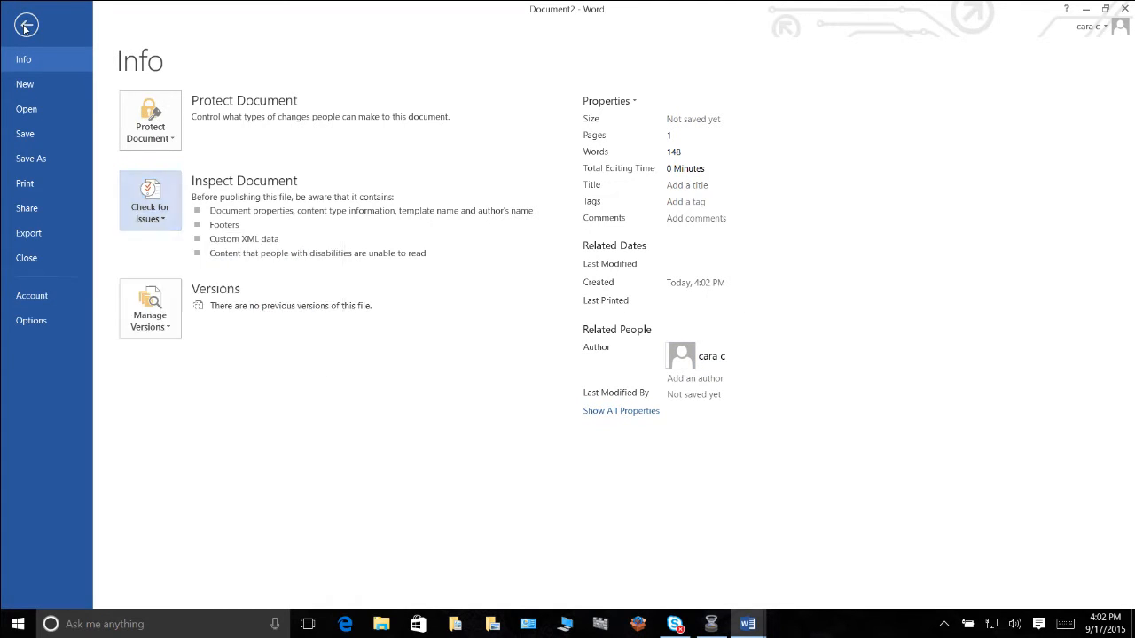
pyautogui.click(23, 26)
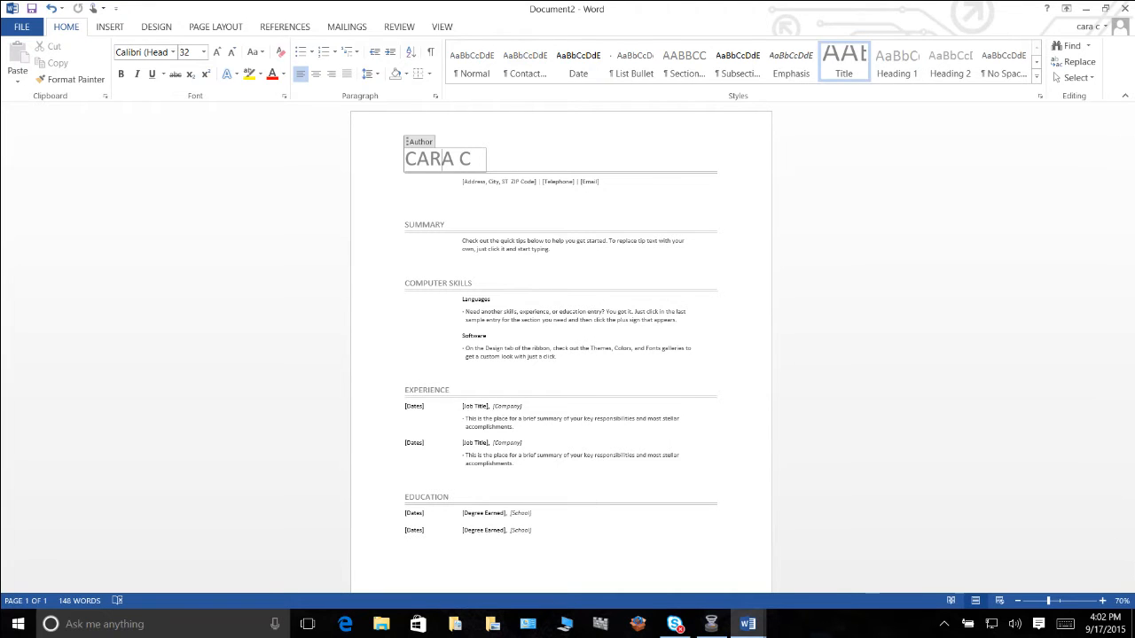
# Preview the document formatting style sets and examine the full gallery of text styles.
pyautogui.click(711, 624)
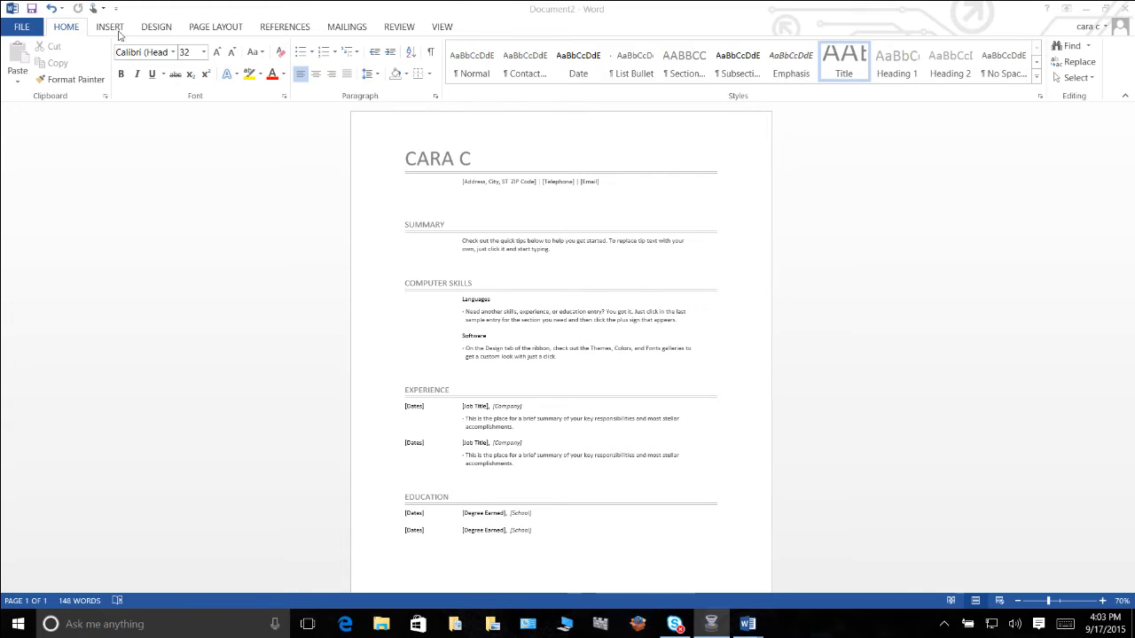
pyautogui.click(152, 31)
pyautogui.click(153, 29)
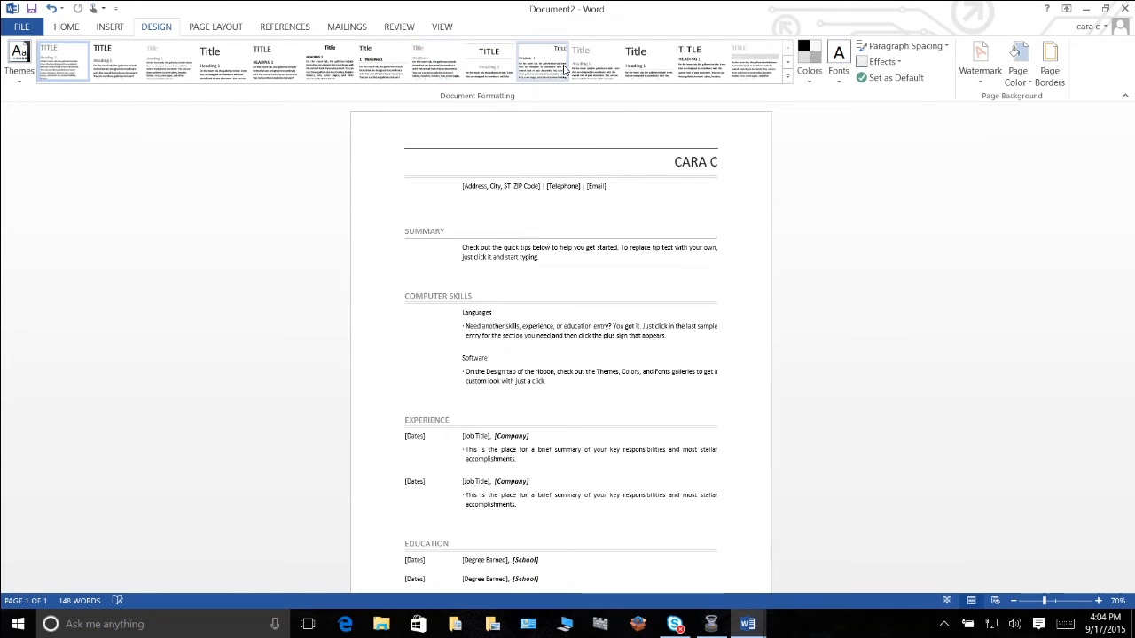
pyautogui.click(69, 28)
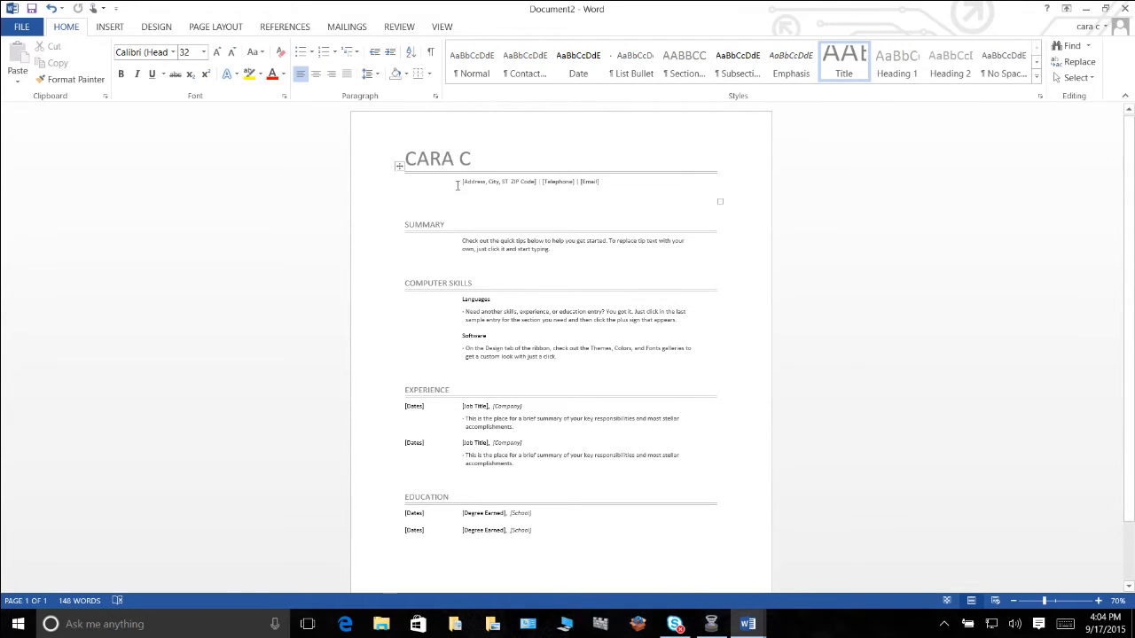
pyautogui.click(1036, 78)
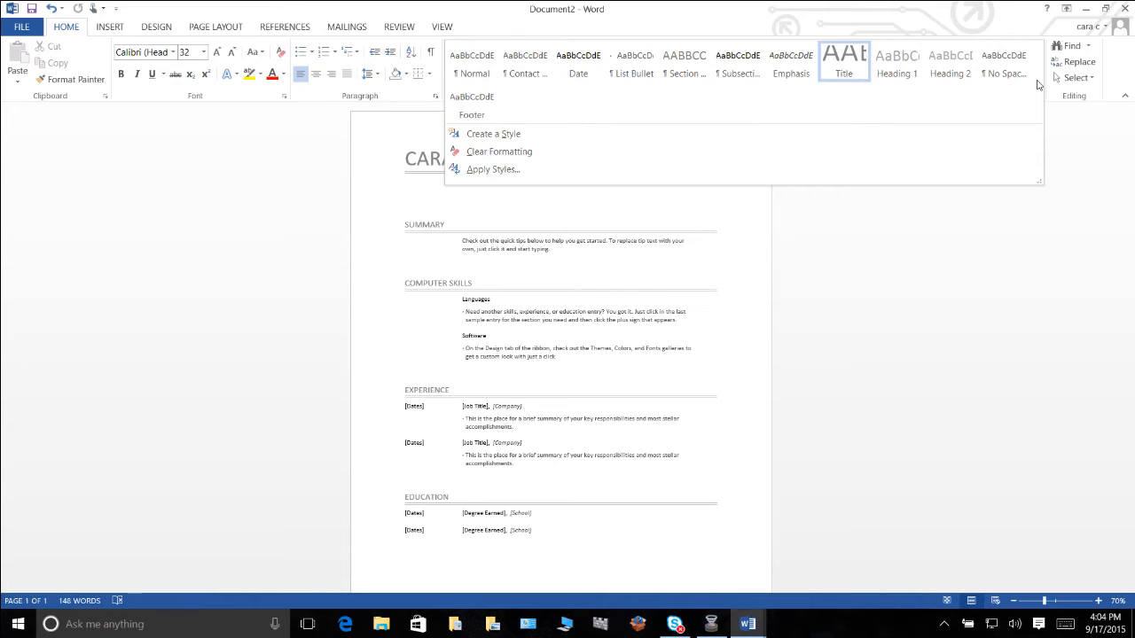
pyautogui.click(376, 176)
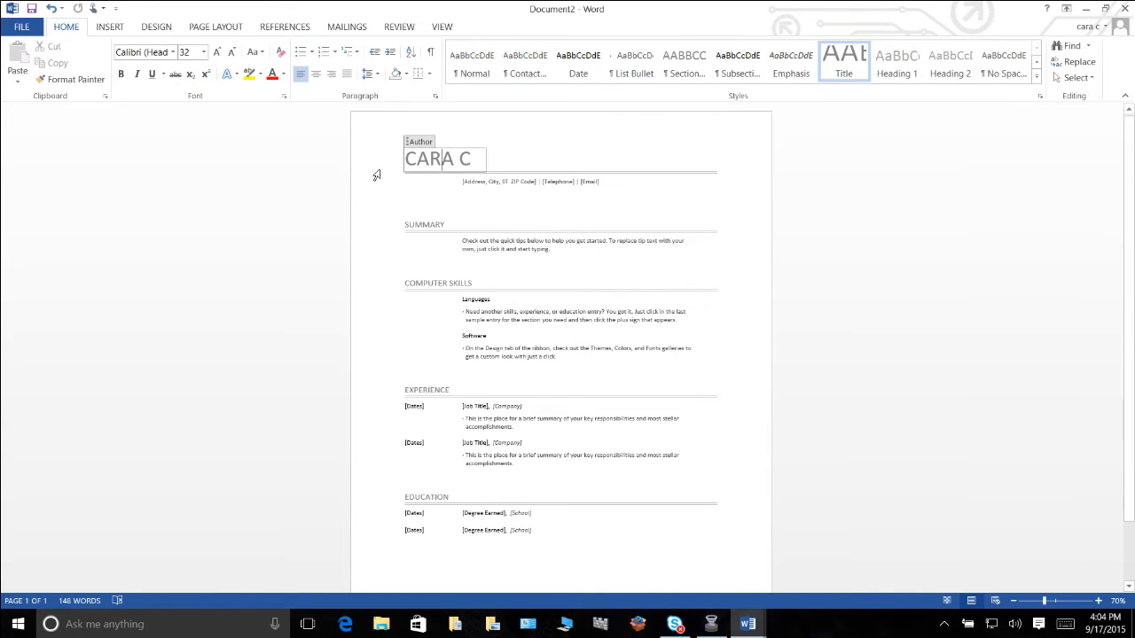
# Apply the Title style to the author name heading.
pyautogui.click(419, 147)
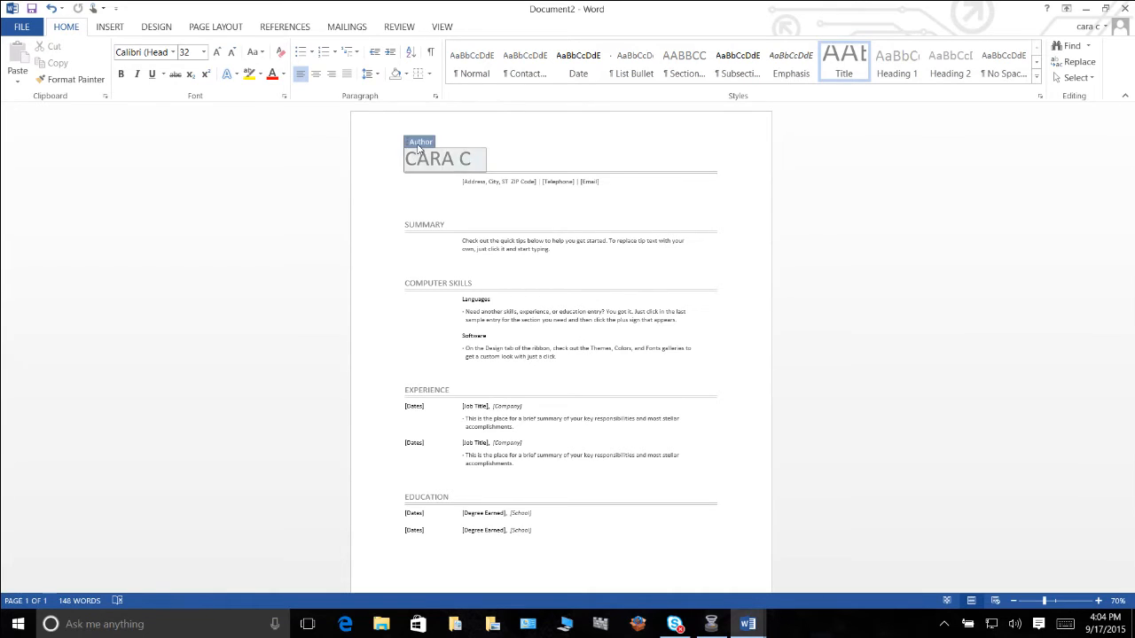
pyautogui.click(847, 60)
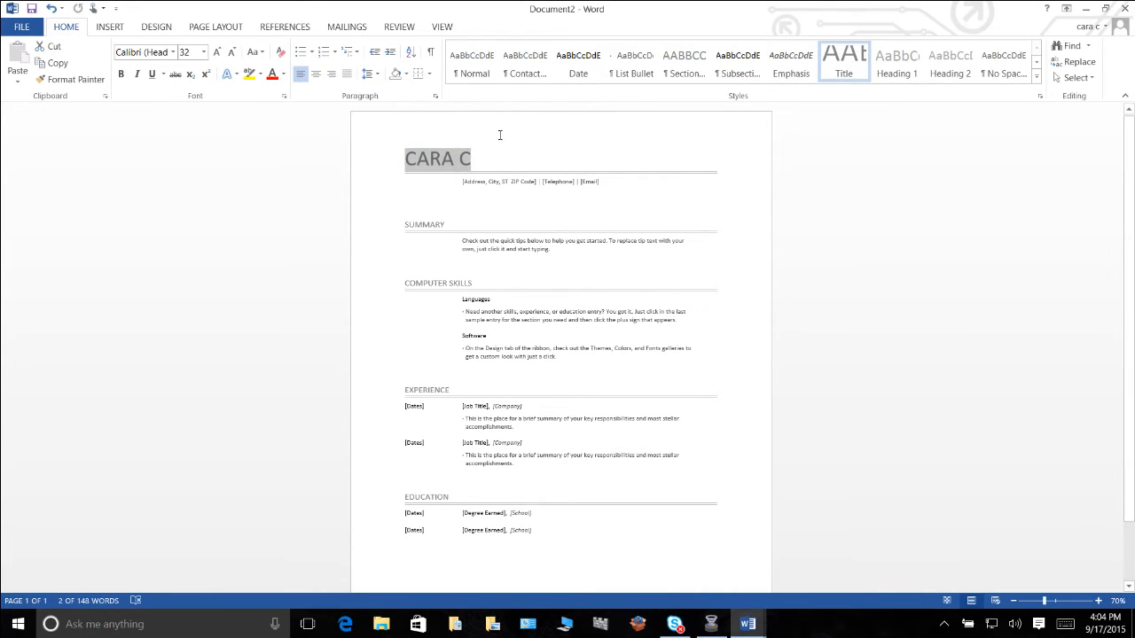
pyautogui.click(858, 82)
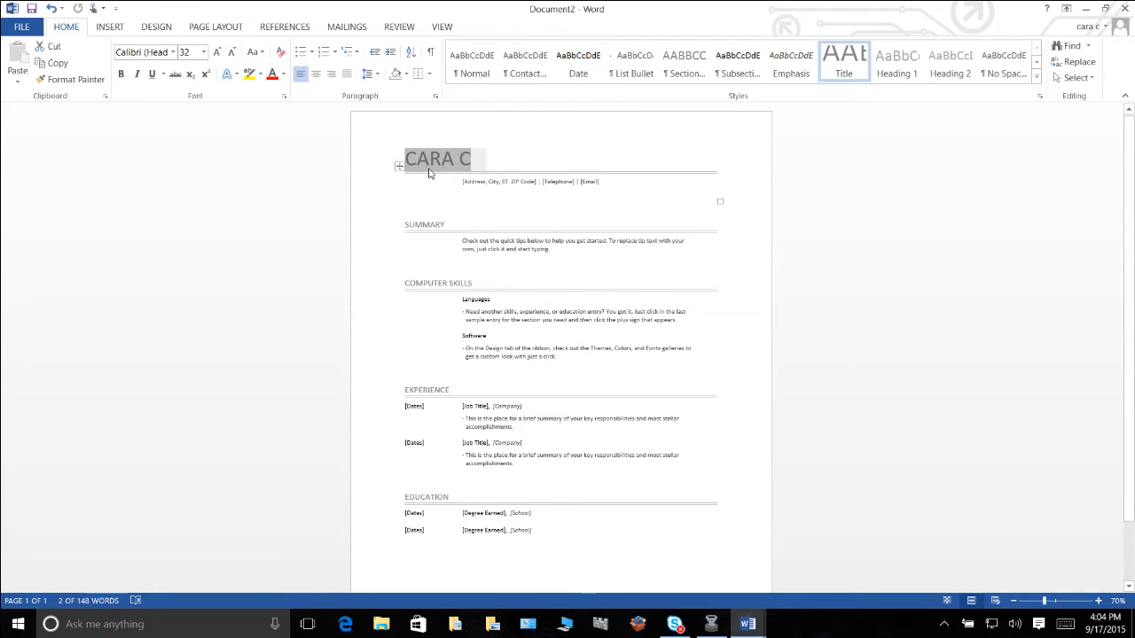
pyautogui.click(370, 131)
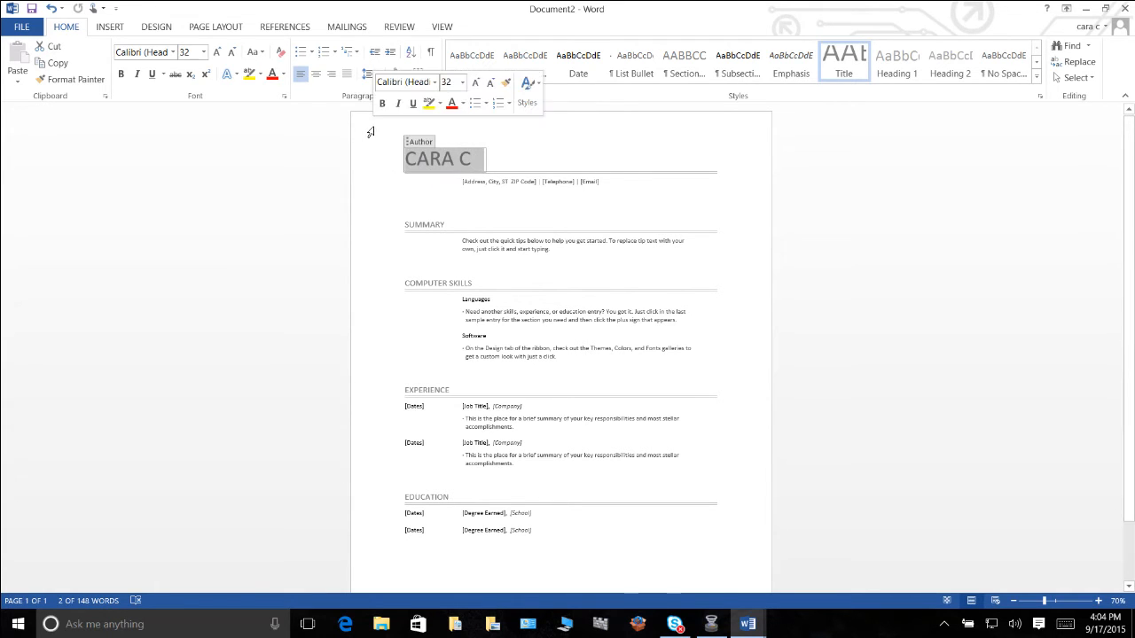
# Apply the Depth theme to the resume.
pyautogui.click(163, 31)
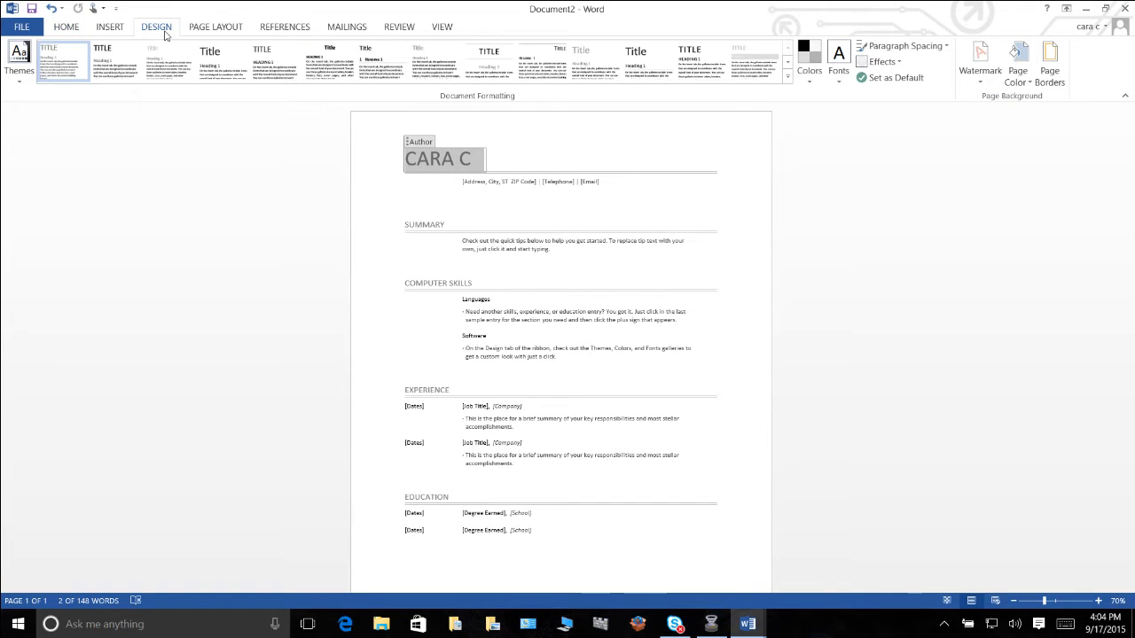
pyautogui.click(21, 85)
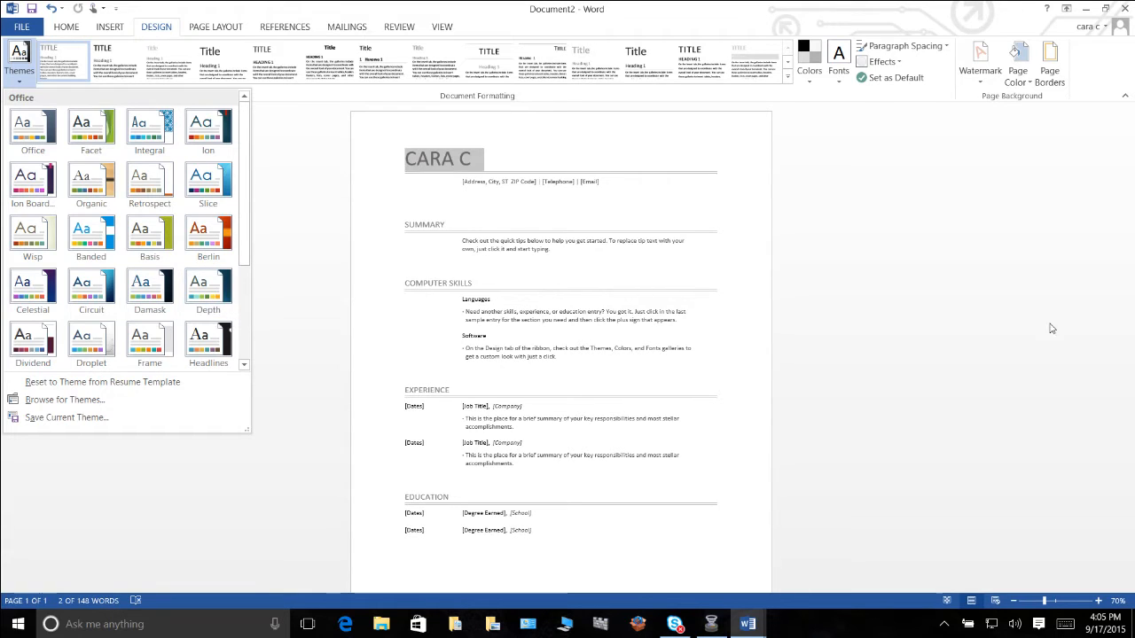
pyautogui.press('Escape')
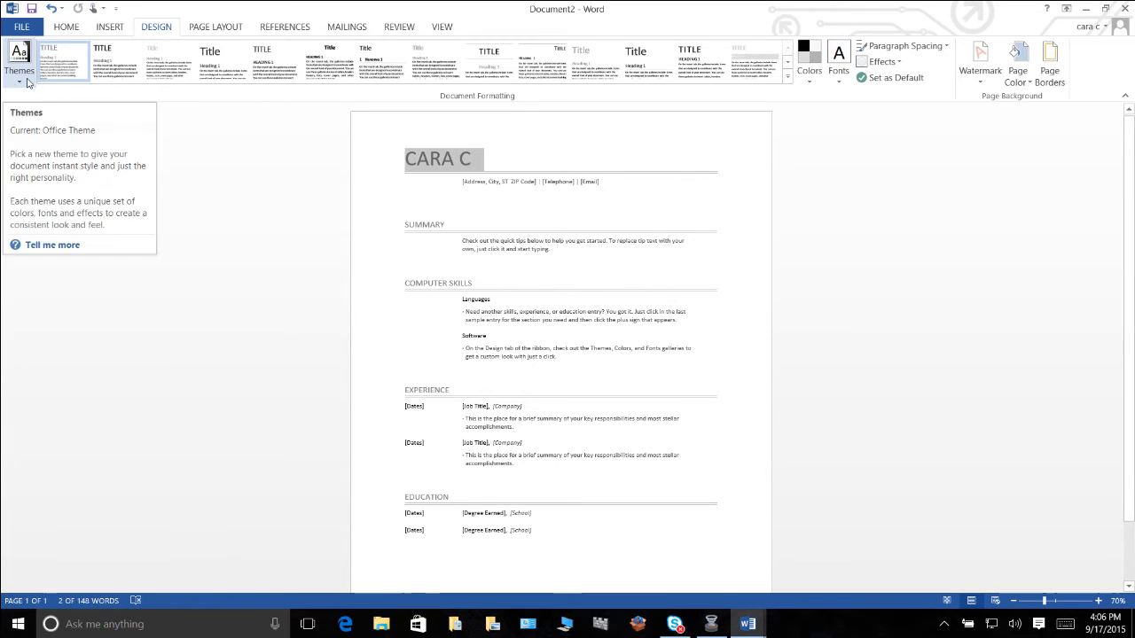
pyautogui.click(27, 81)
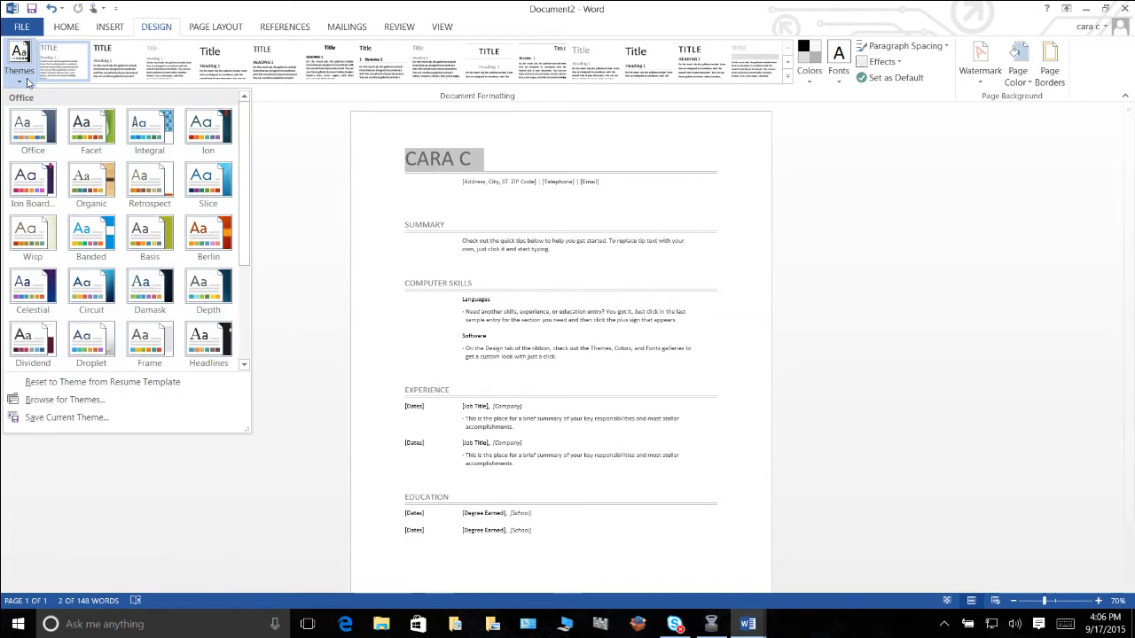
pyautogui.click(207, 304)
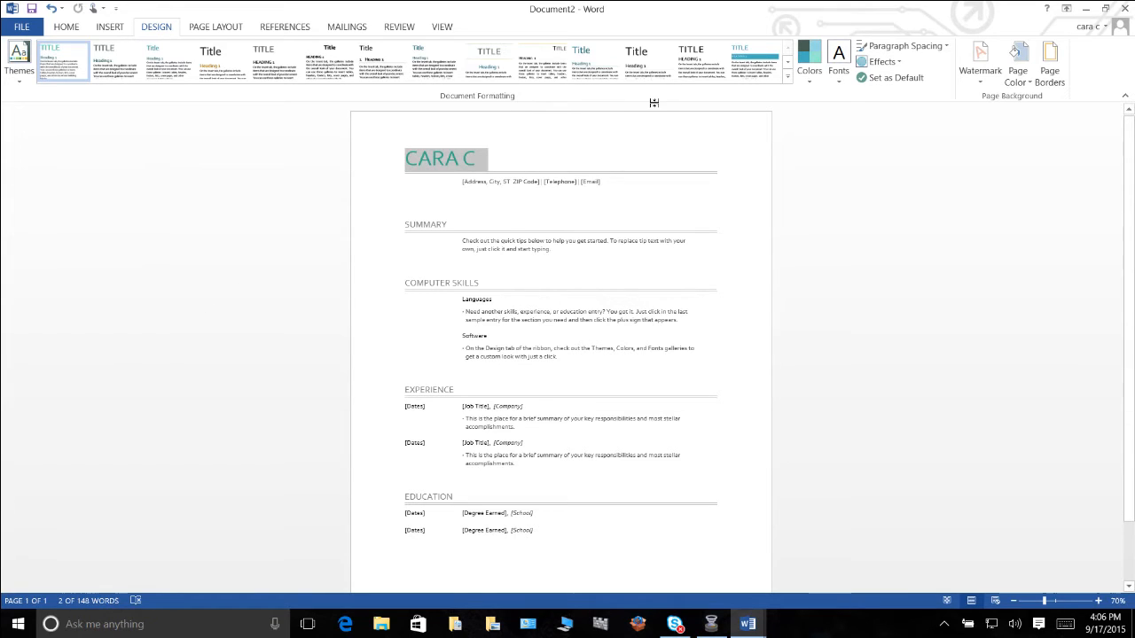
pyautogui.click(716, 151)
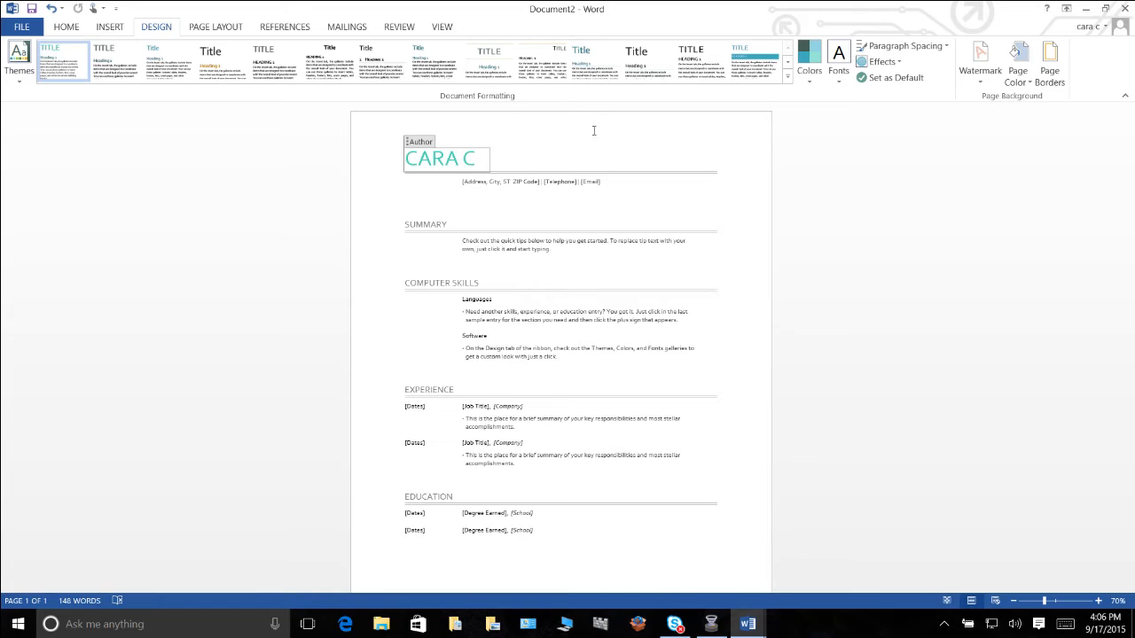
# Try the red font color on the author name heading and undo the change.
pyautogui.click(430, 146)
pyautogui.click(63, 28)
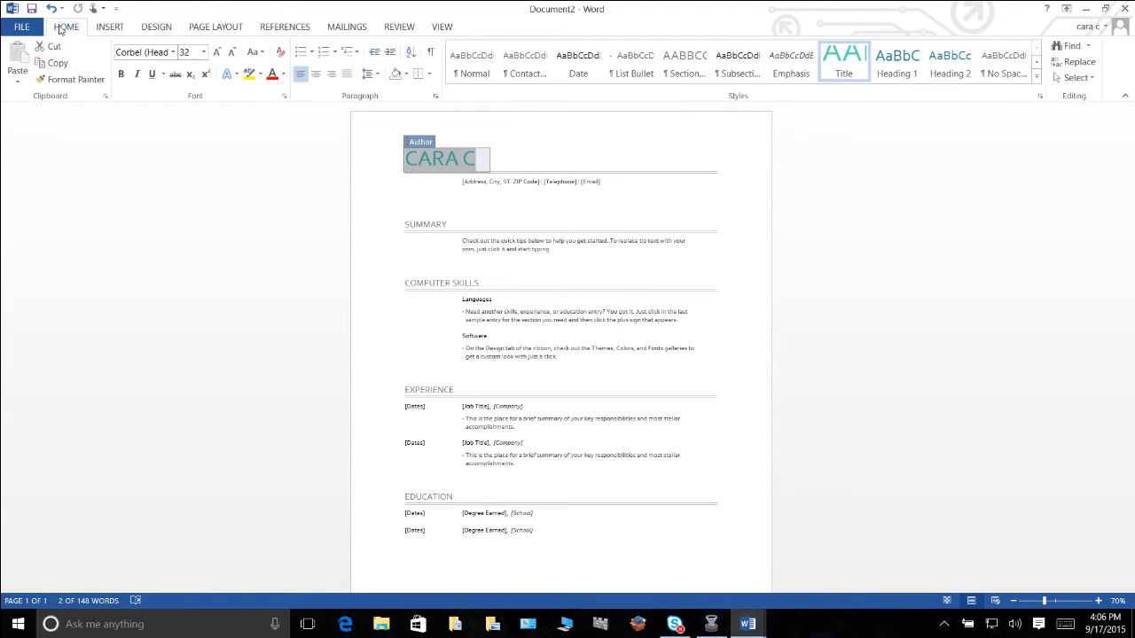
pyautogui.click(272, 74)
pyautogui.hotkey('ctrl', 'z')
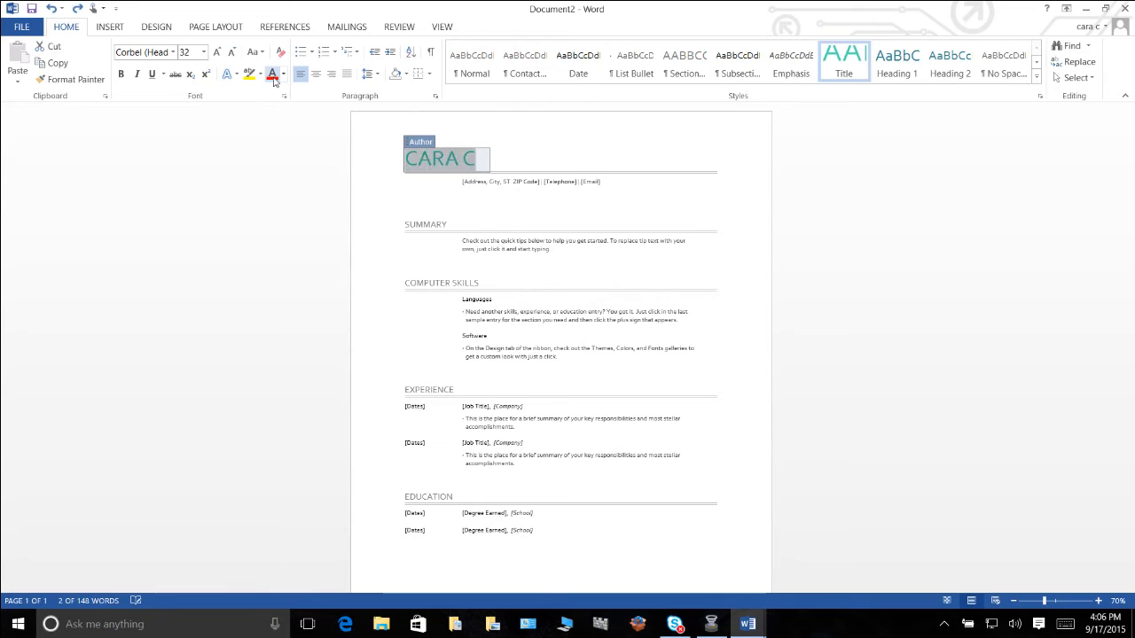
pyautogui.click(659, 129)
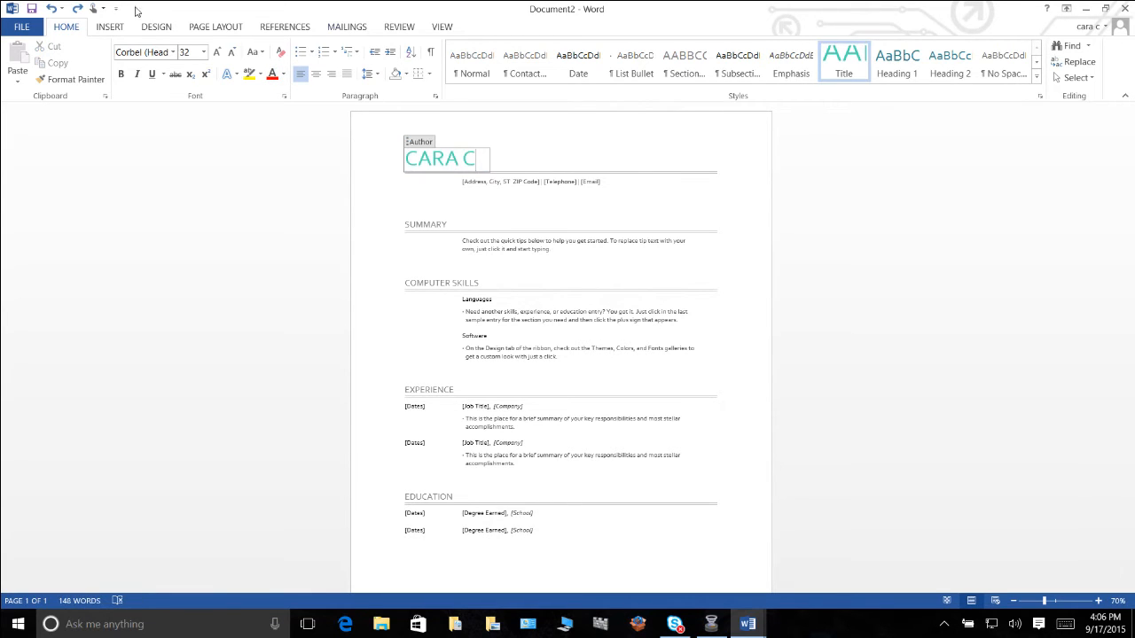
# Change the document's theme colors to the Red Orange set.
pyautogui.click(155, 27)
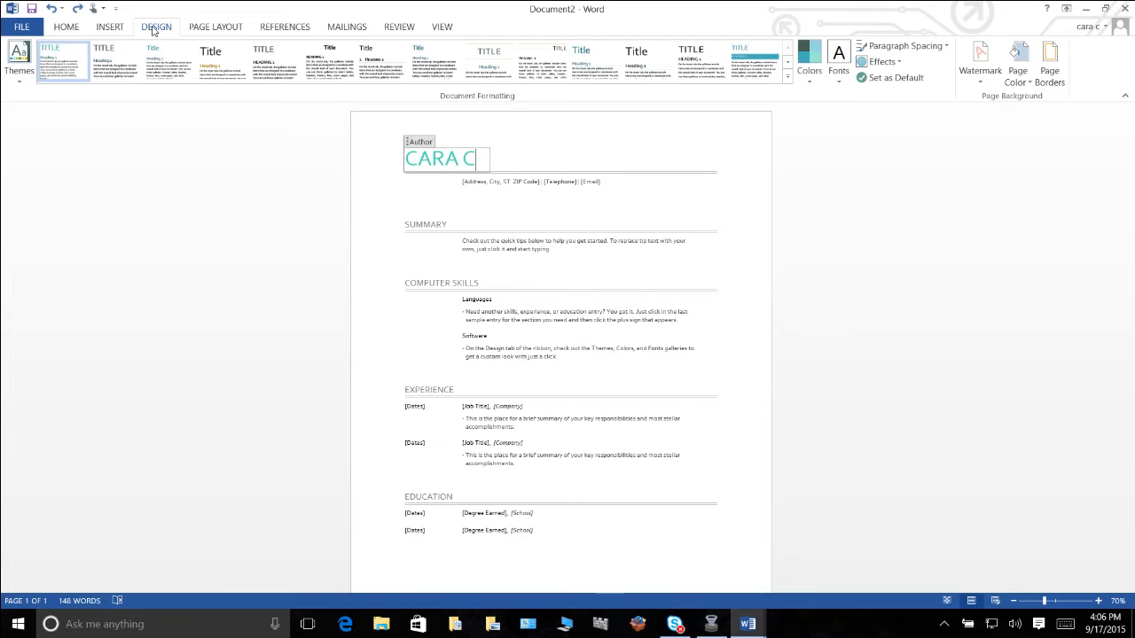
pyautogui.click(807, 78)
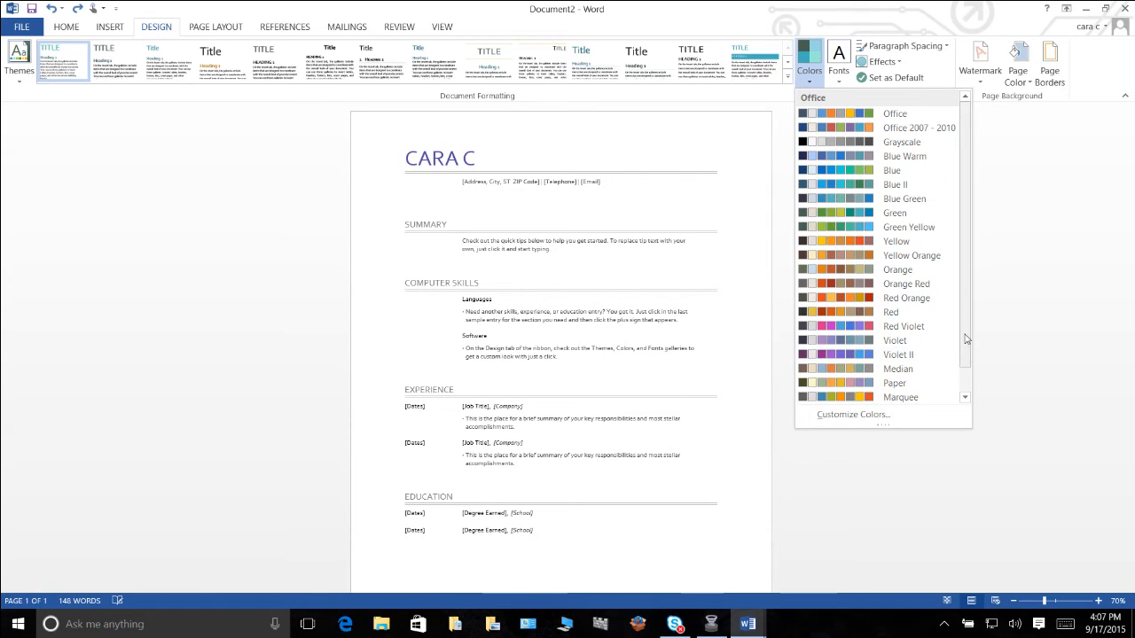
pyautogui.moveTo(965, 335); pyautogui.dragTo(966, 351)
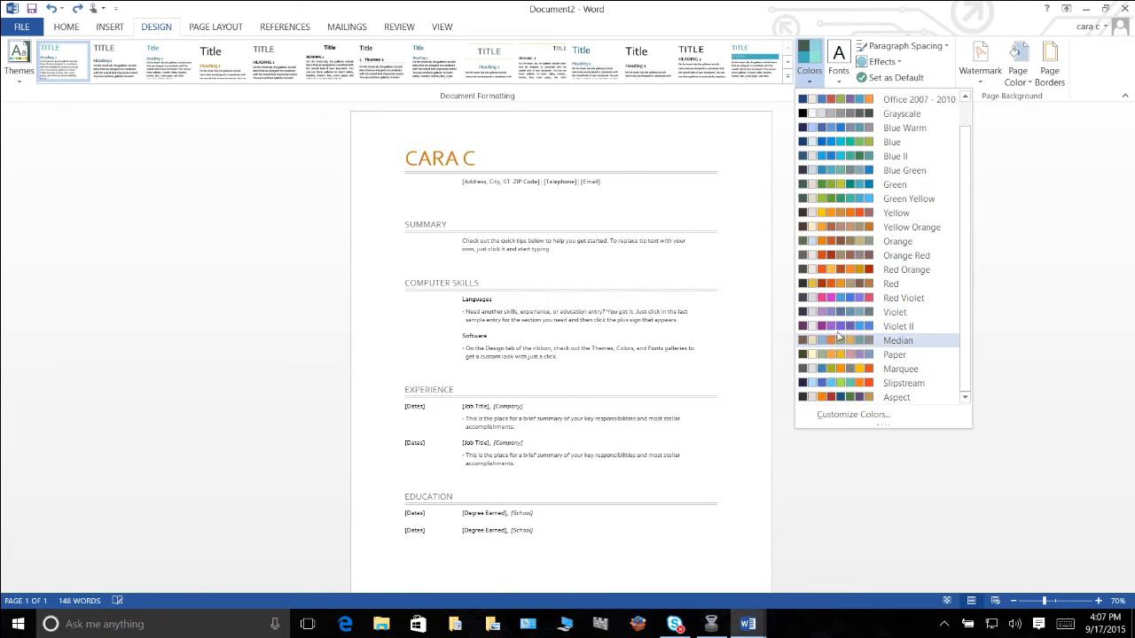
pyautogui.click(831, 277)
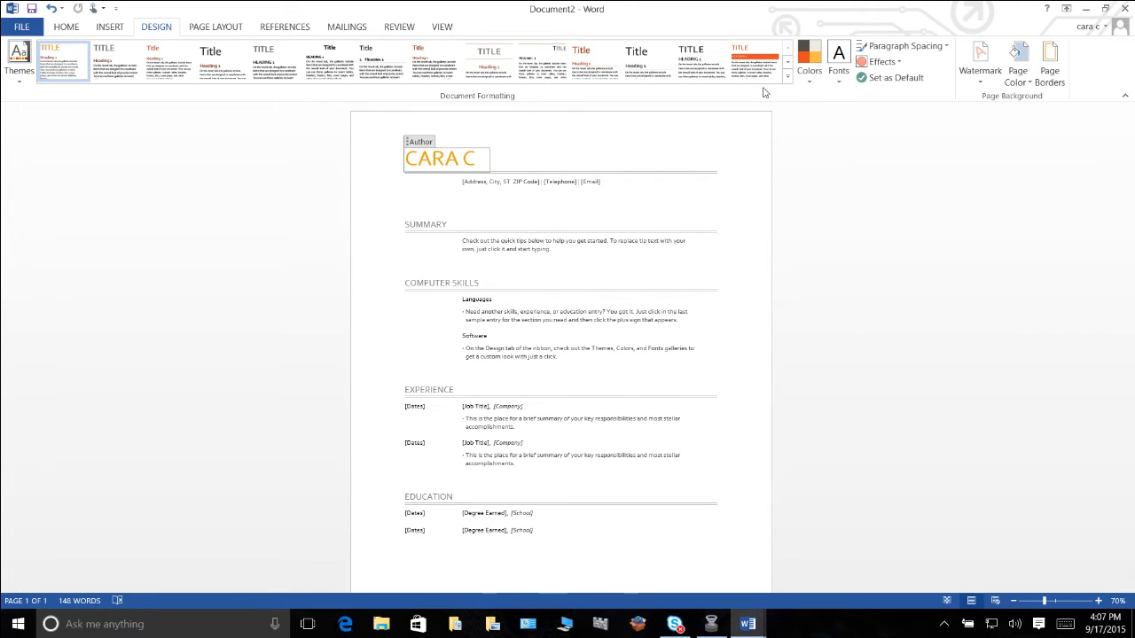
pyautogui.click(787, 78)
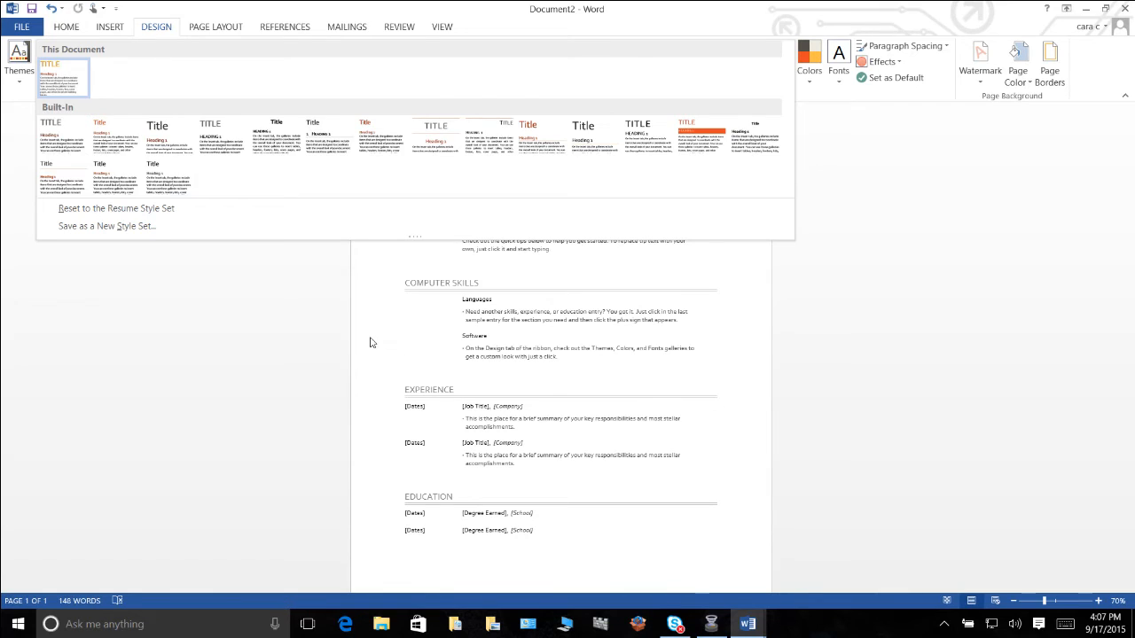
pyautogui.click(367, 343)
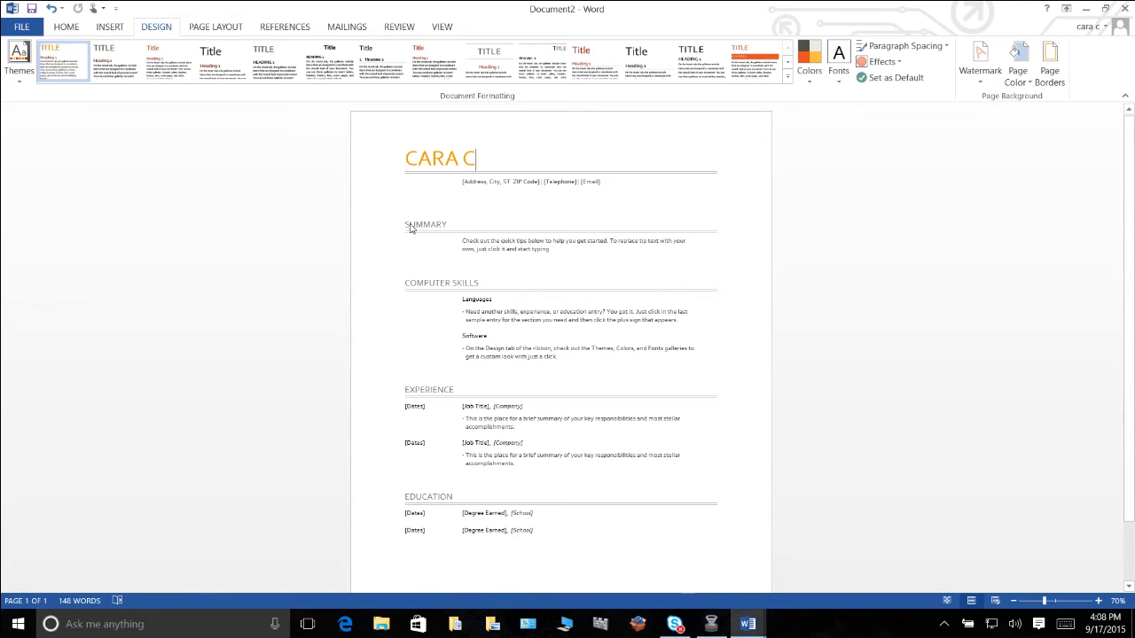
# Recolor the SUMMARY section heading's text with the dark gray color from the fourth theme color column.
pyautogui.doubleClick(446, 227)
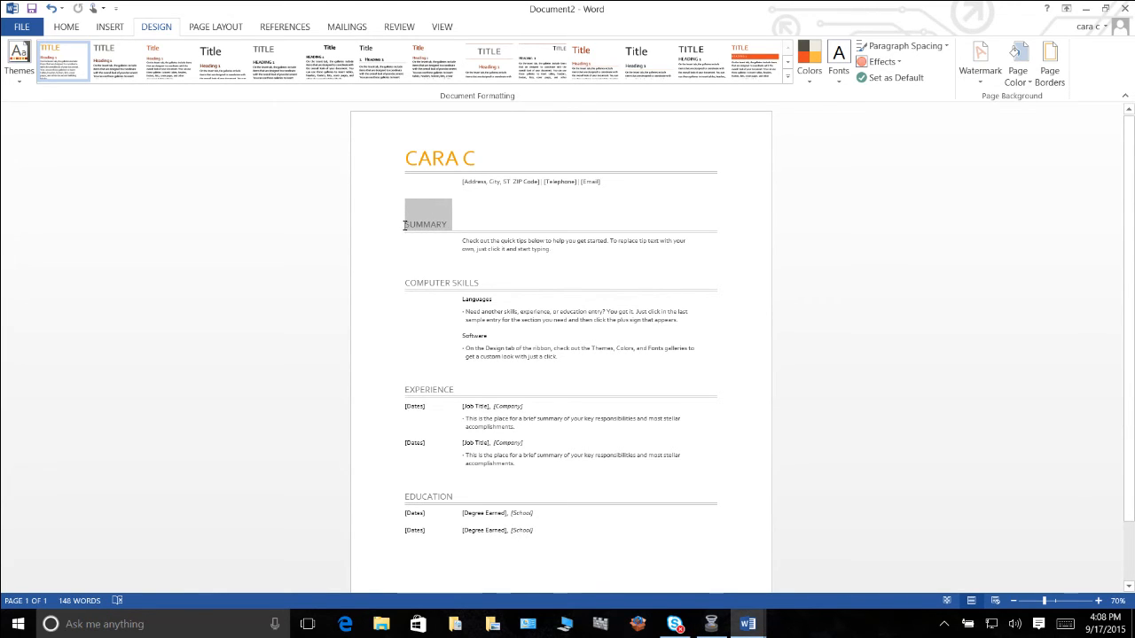
pyautogui.click(51, 9)
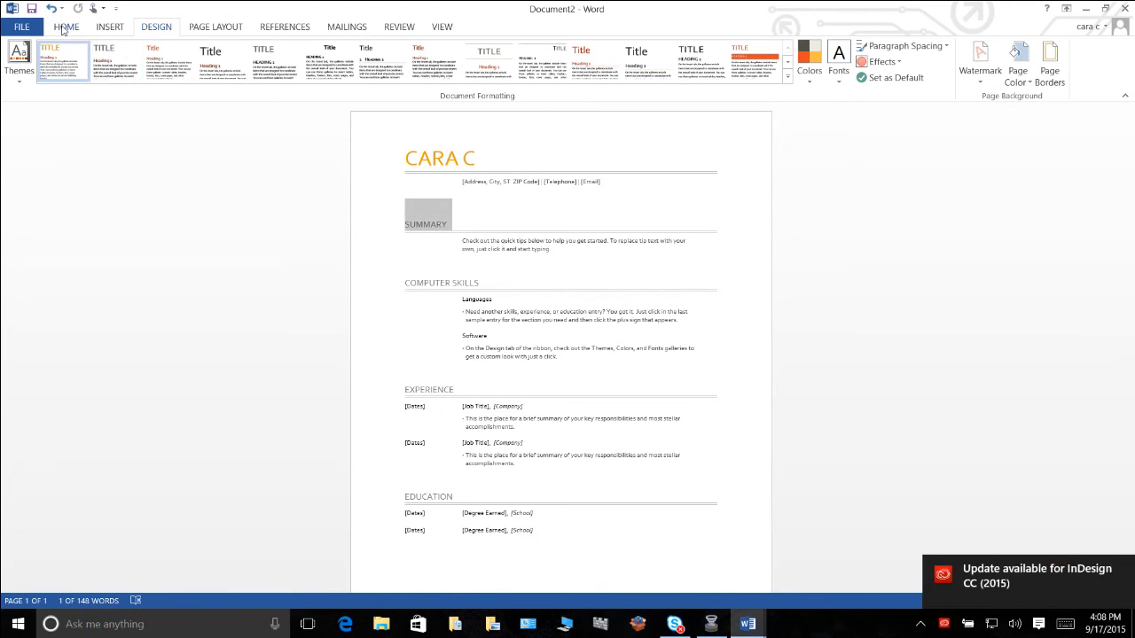
pyautogui.click(66, 27)
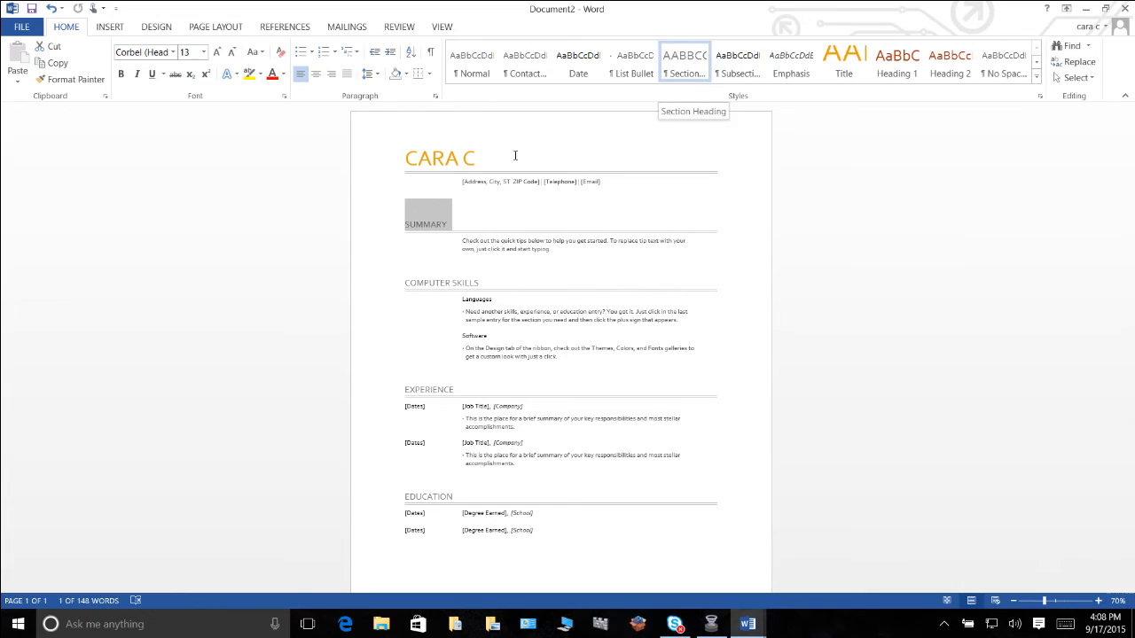
pyautogui.click(432, 224)
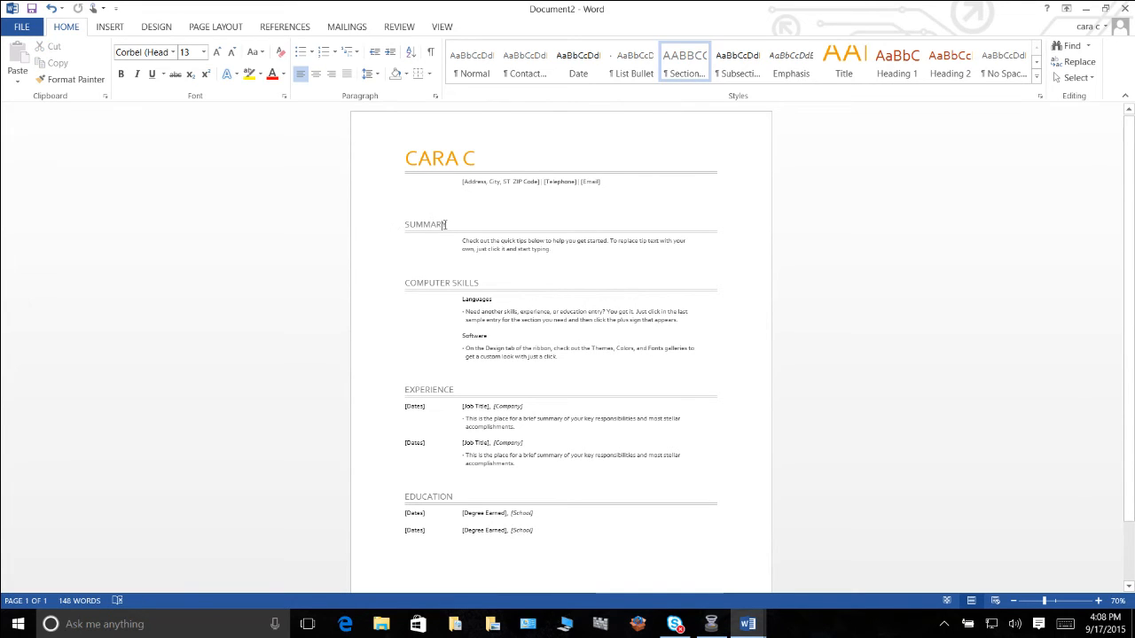
pyautogui.doubleClick(426, 224)
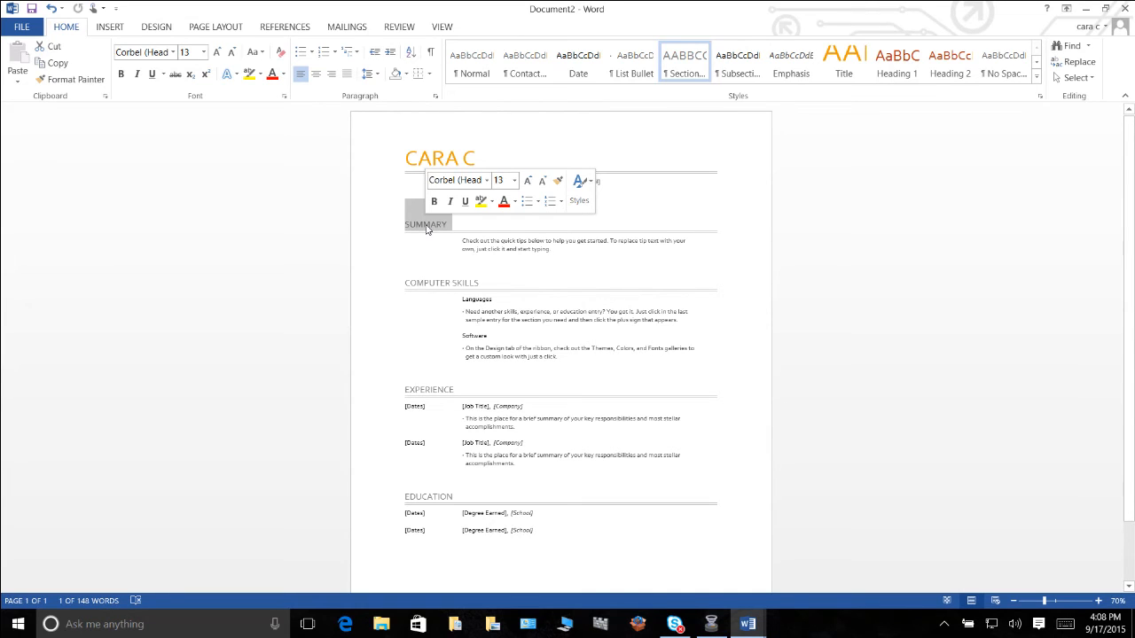
pyautogui.click(515, 203)
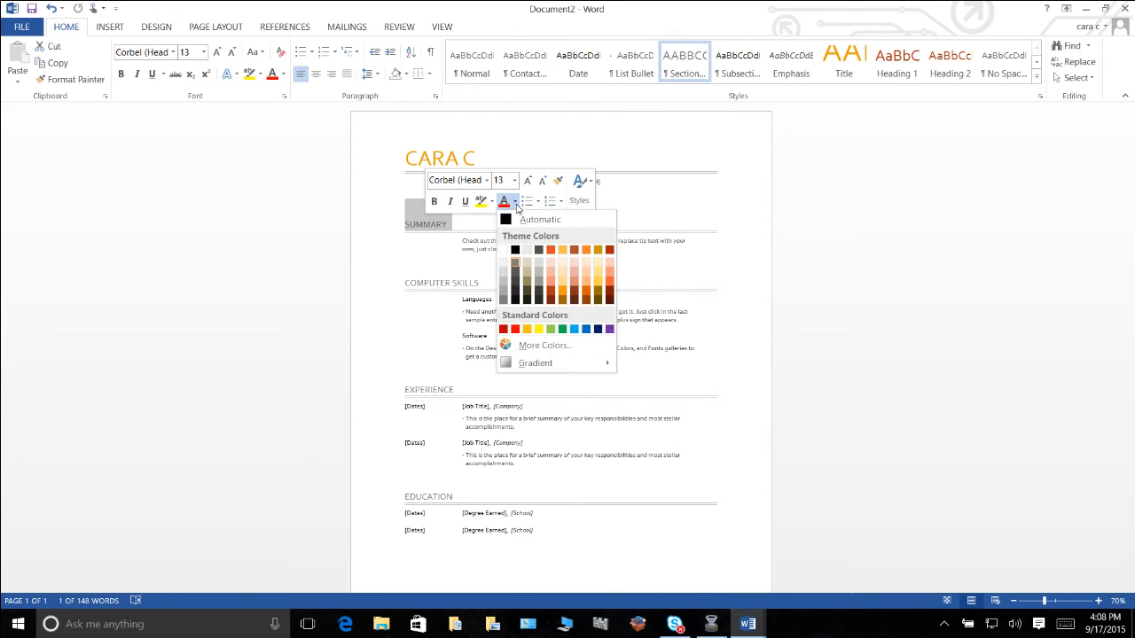
pyautogui.click(538, 255)
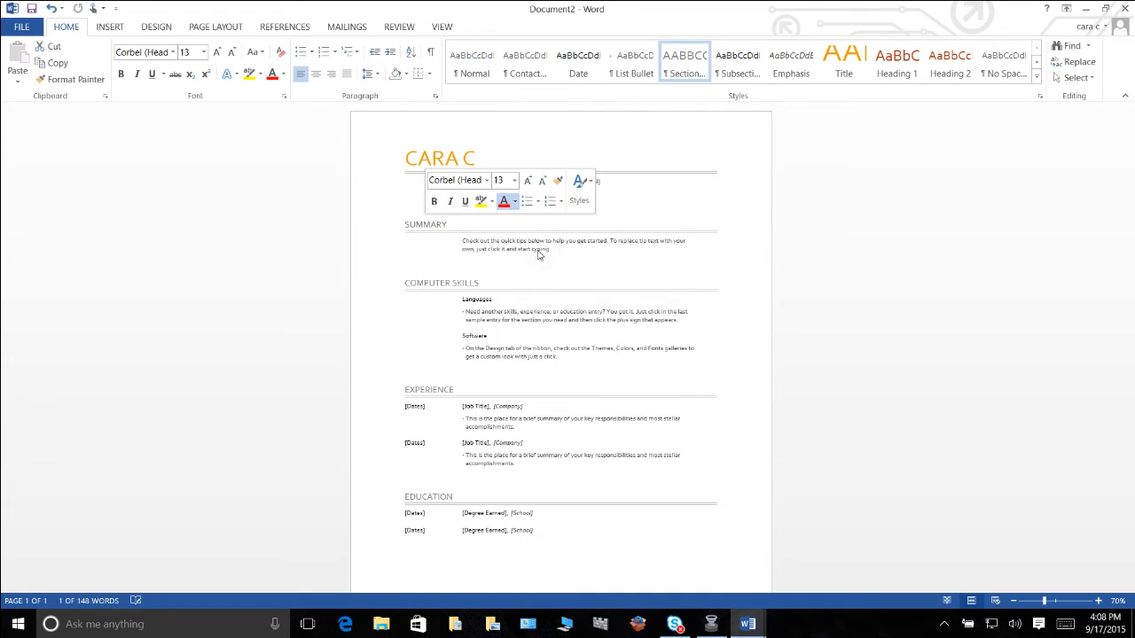
pyautogui.click(359, 219)
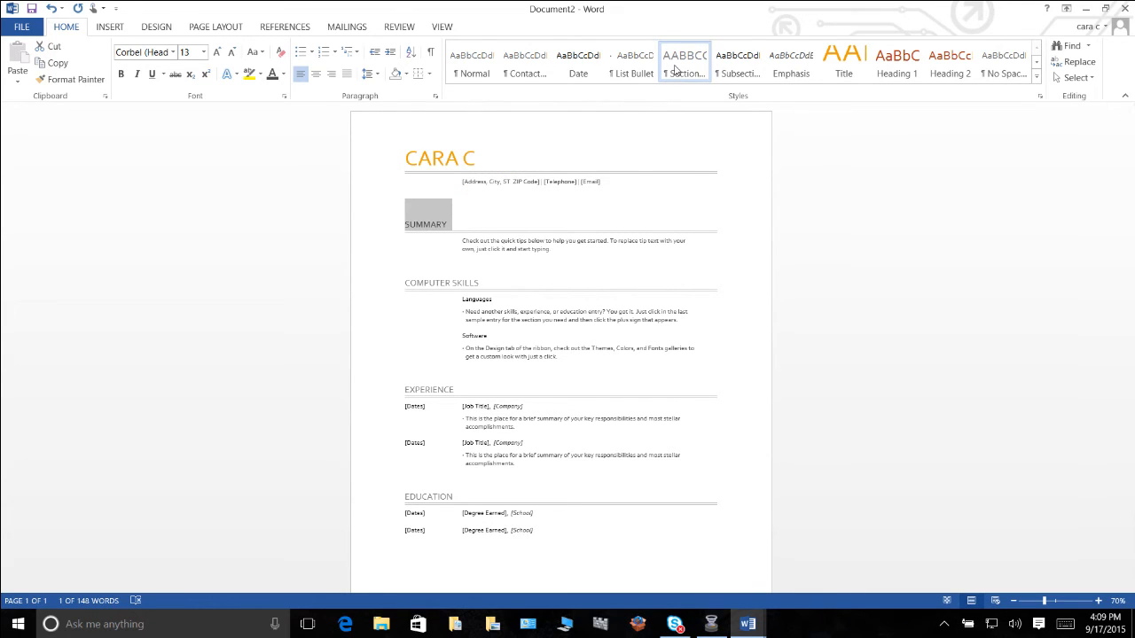
# Update the Section Heading style to match the recolored SUMMARY heading and check the other headings.
pyautogui.rightClick(675, 69)
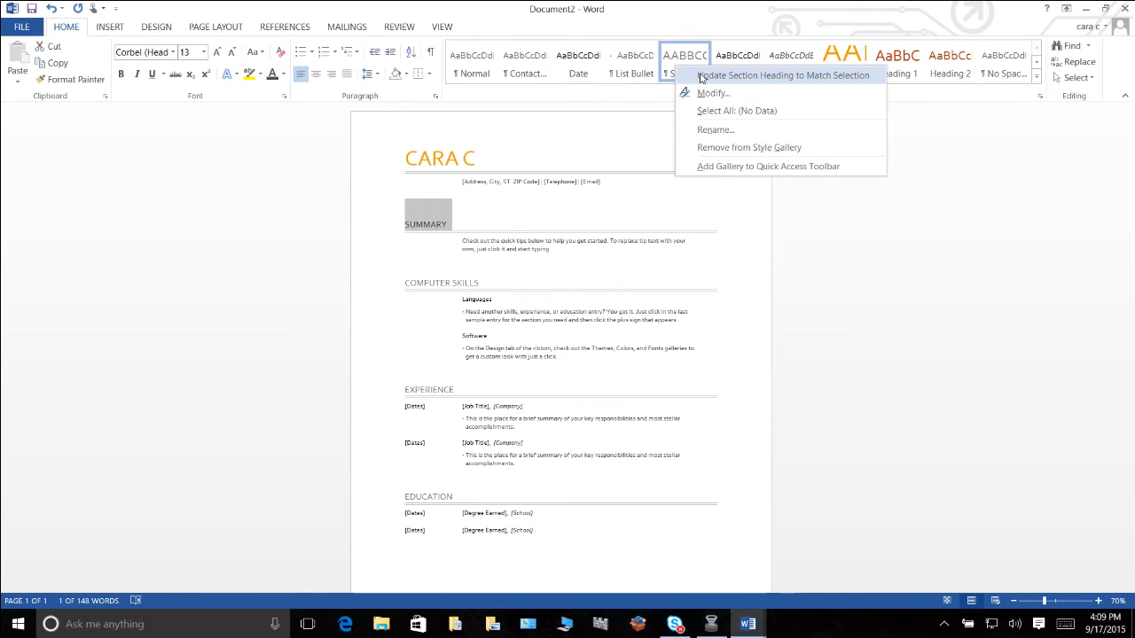
pyautogui.click(702, 76)
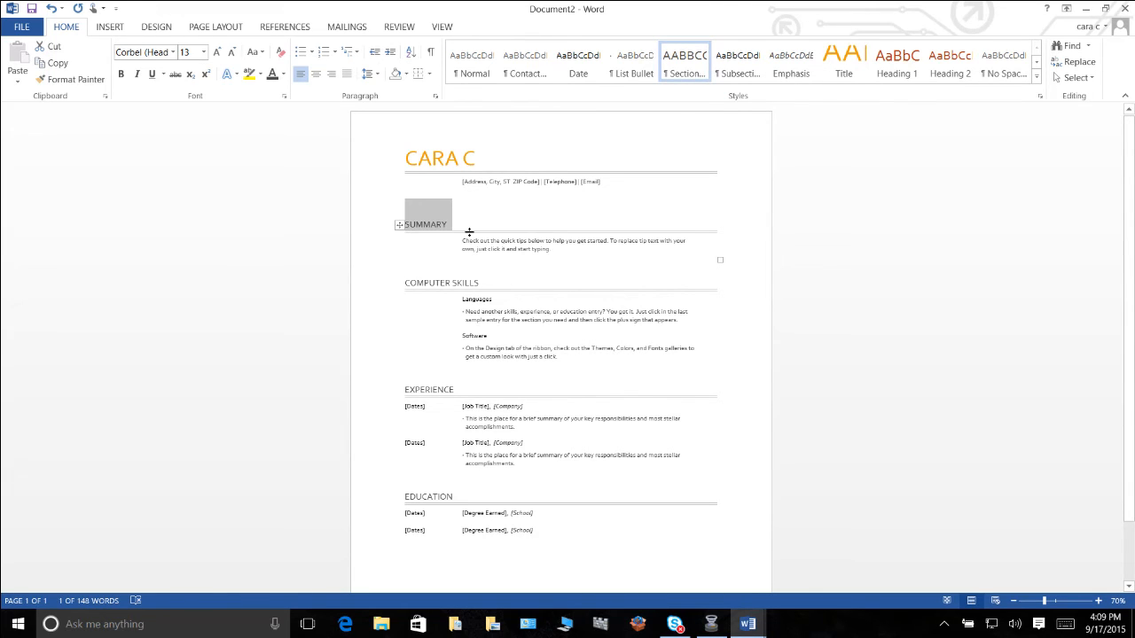
pyautogui.click(372, 195)
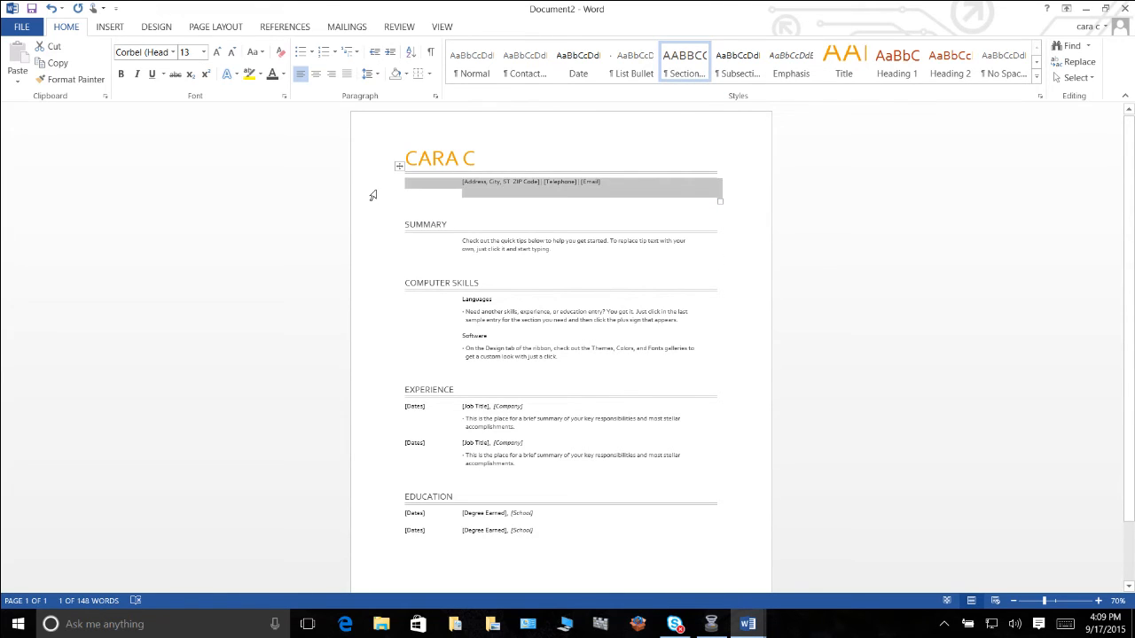
pyautogui.click(384, 284)
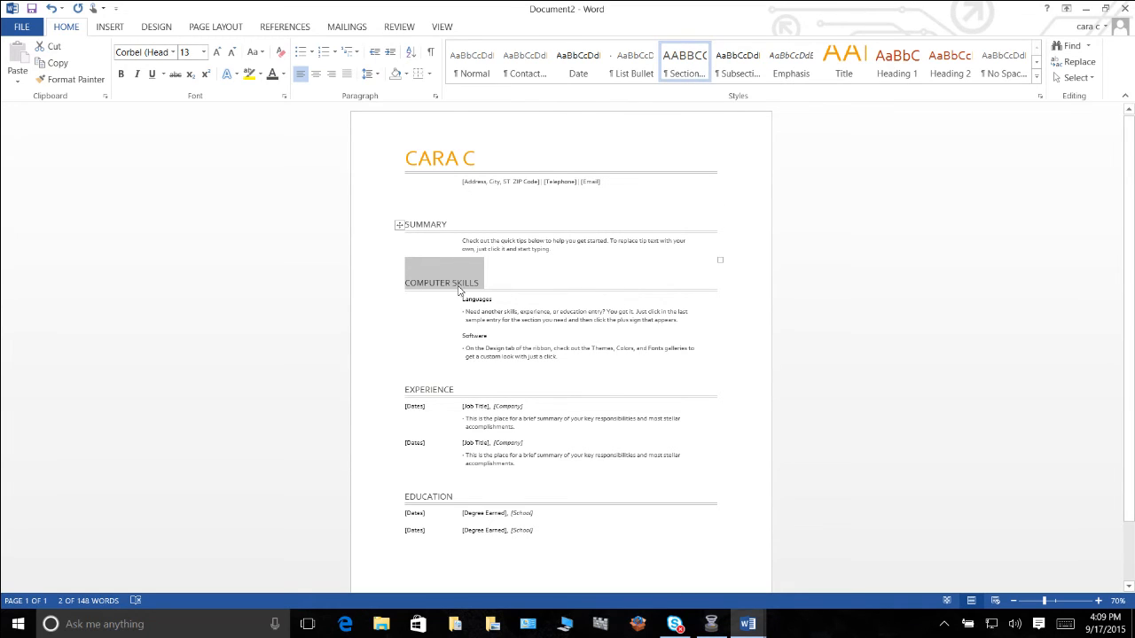
pyautogui.click(363, 165)
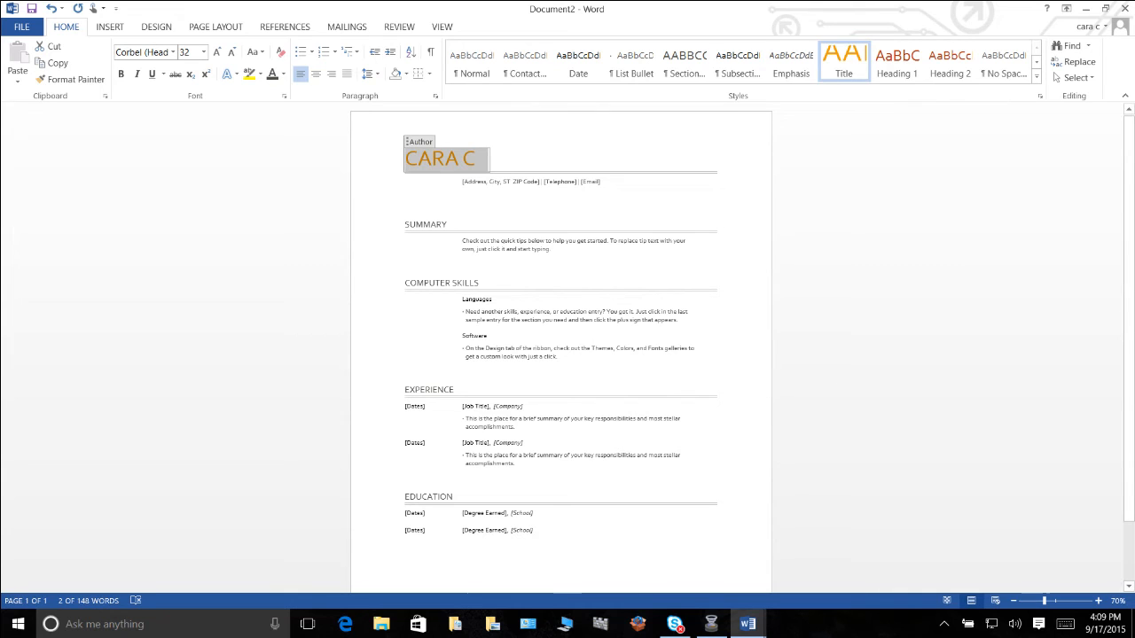
# Show paragraph marks and other hidden formatting symbols in the resume.
pyautogui.click(711, 624)
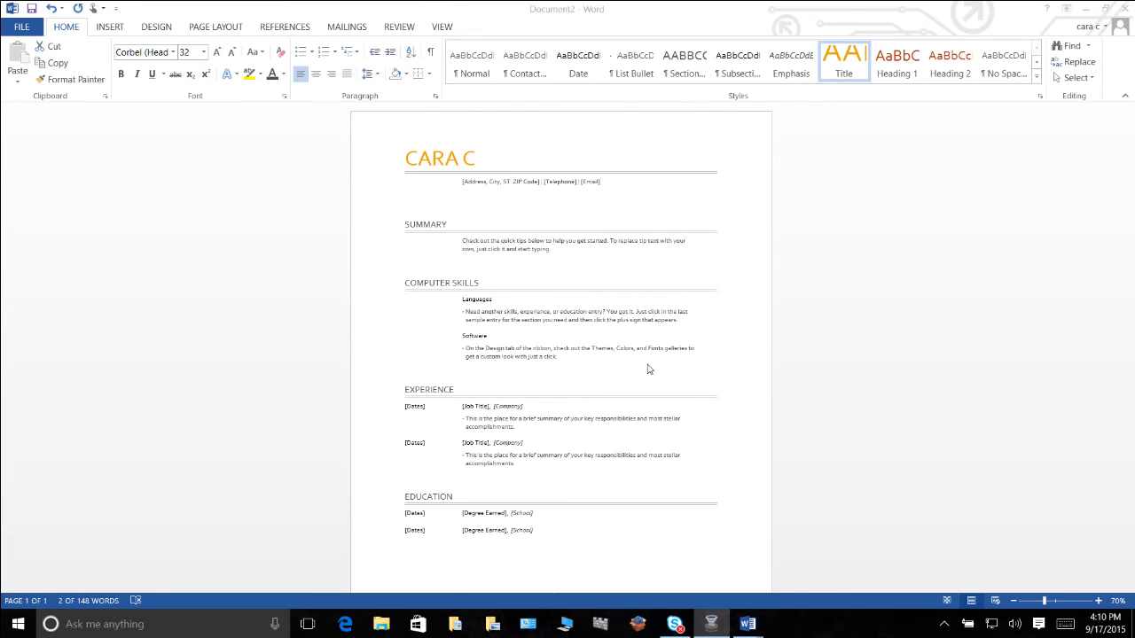
pyautogui.click(432, 54)
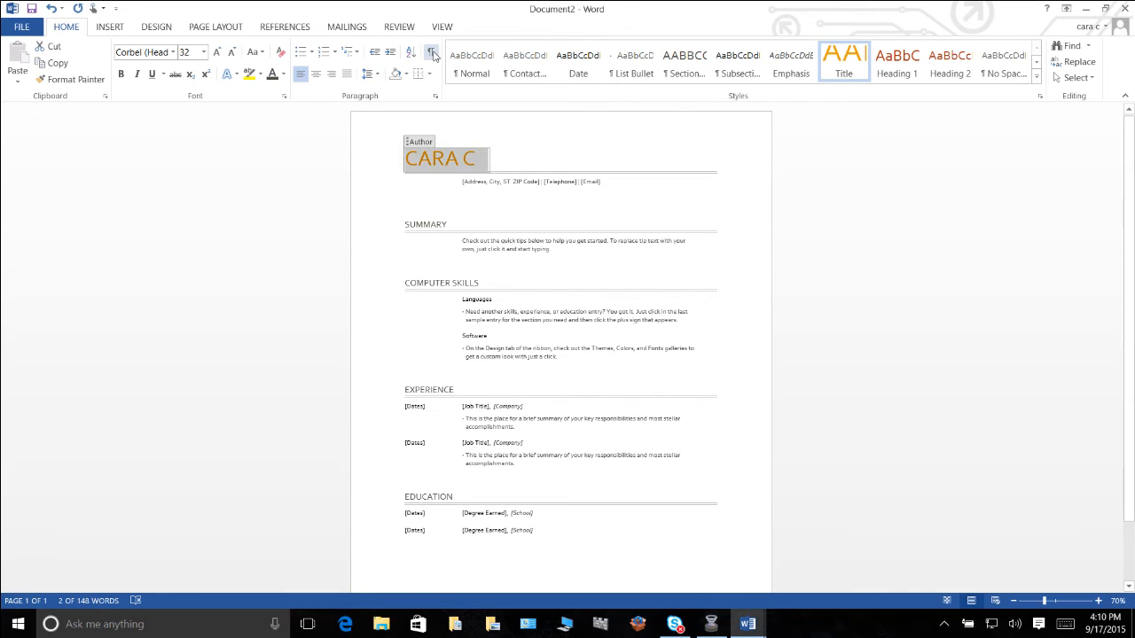
pyautogui.click(433, 54)
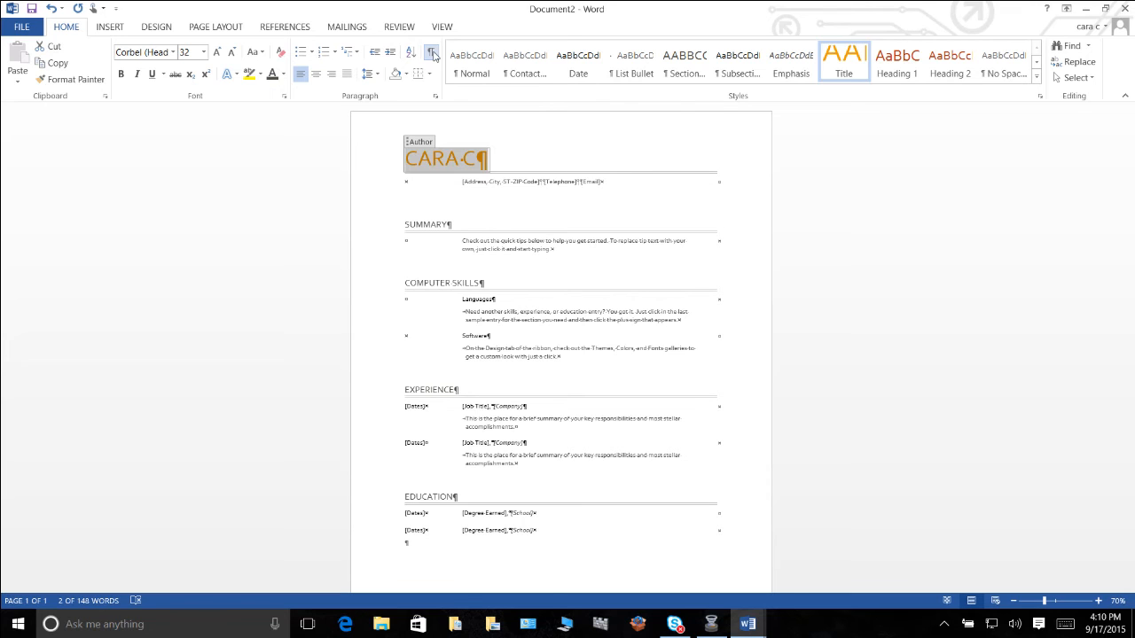
# Examine the paragraph marks and hidden formatting symbols through all resume sections at a larger zoom.
pyautogui.scroll(-2, 727, 385)
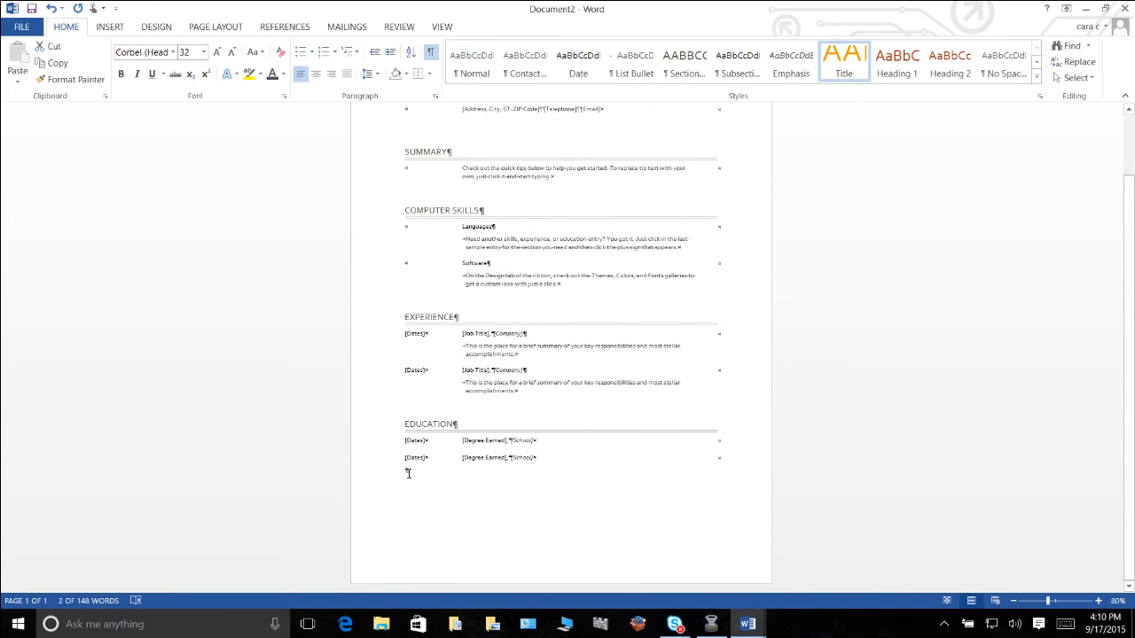
pyautogui.scroll(3, 408, 474)
pyautogui.scroll(5, 416, 444)
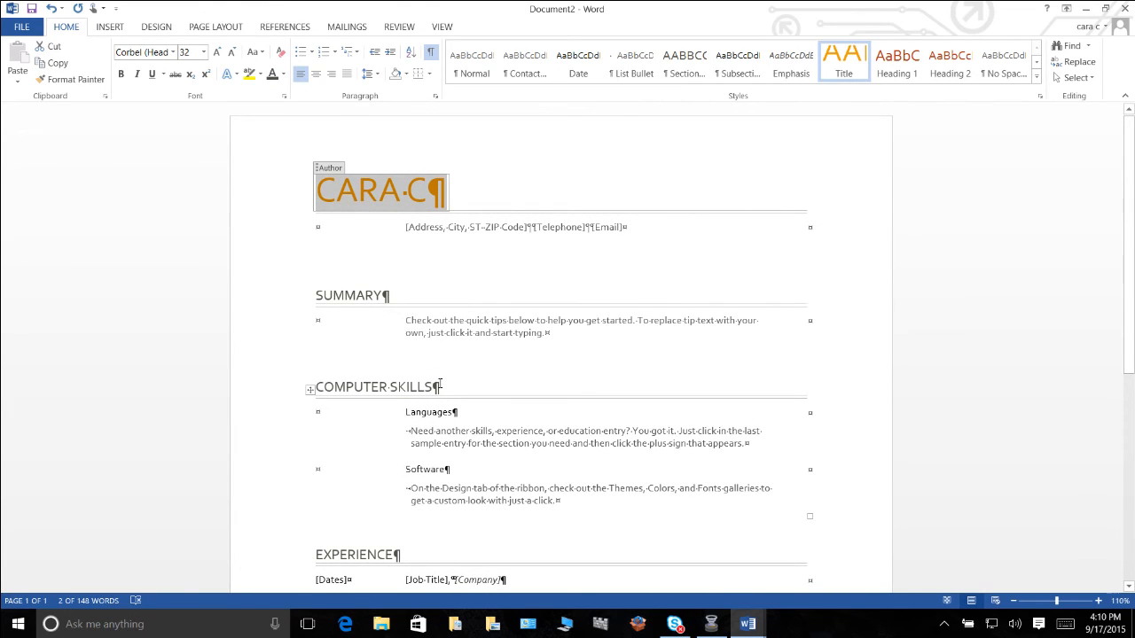
pyautogui.scroll(-1, 439, 386)
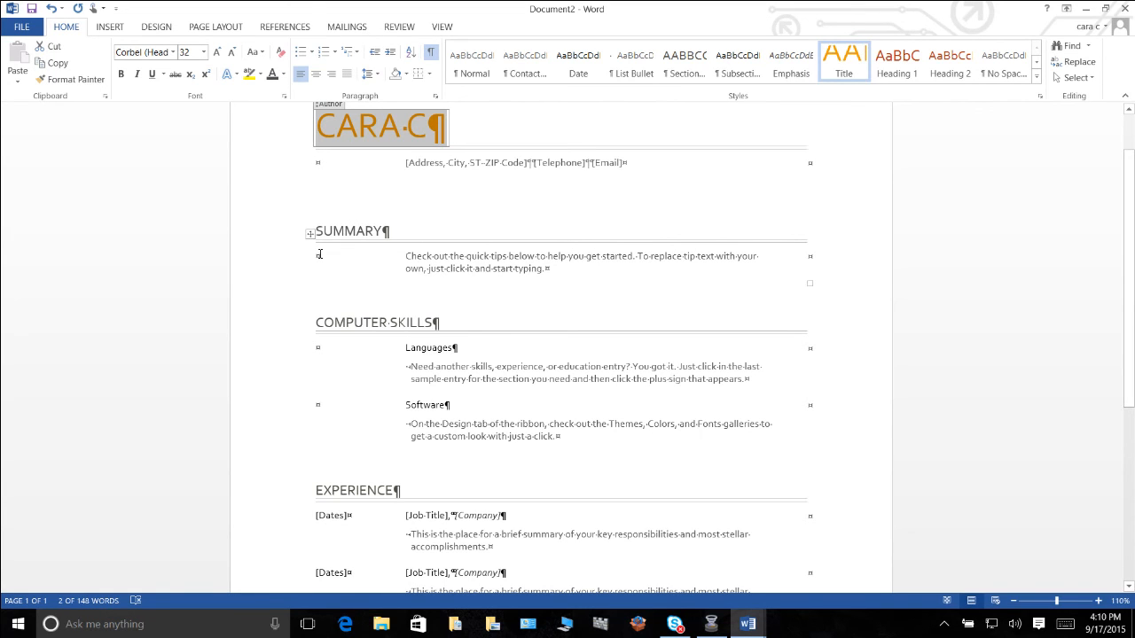
pyautogui.scroll(-5, 320, 254)
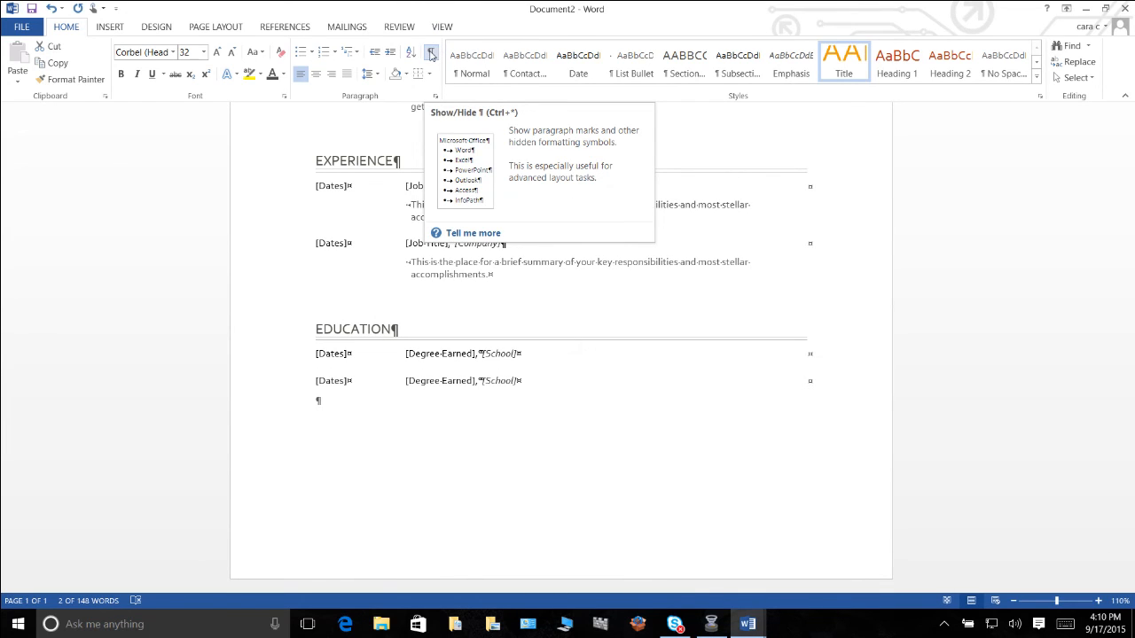
pyautogui.click(431, 54)
pyautogui.click(431, 54)
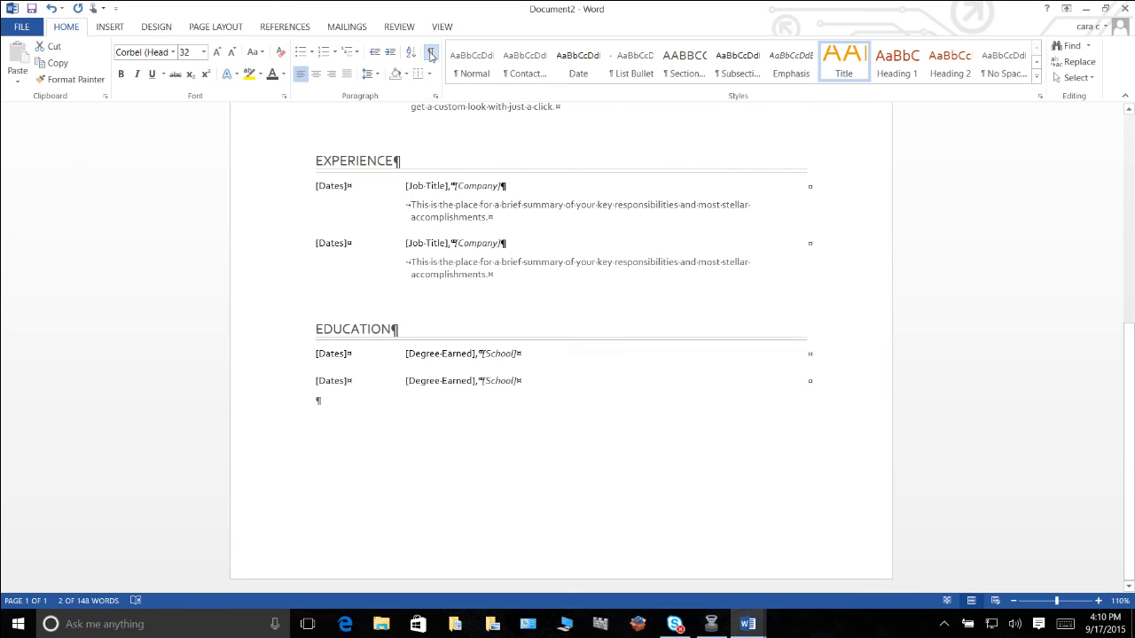
pyautogui.scroll(8, 462, 223)
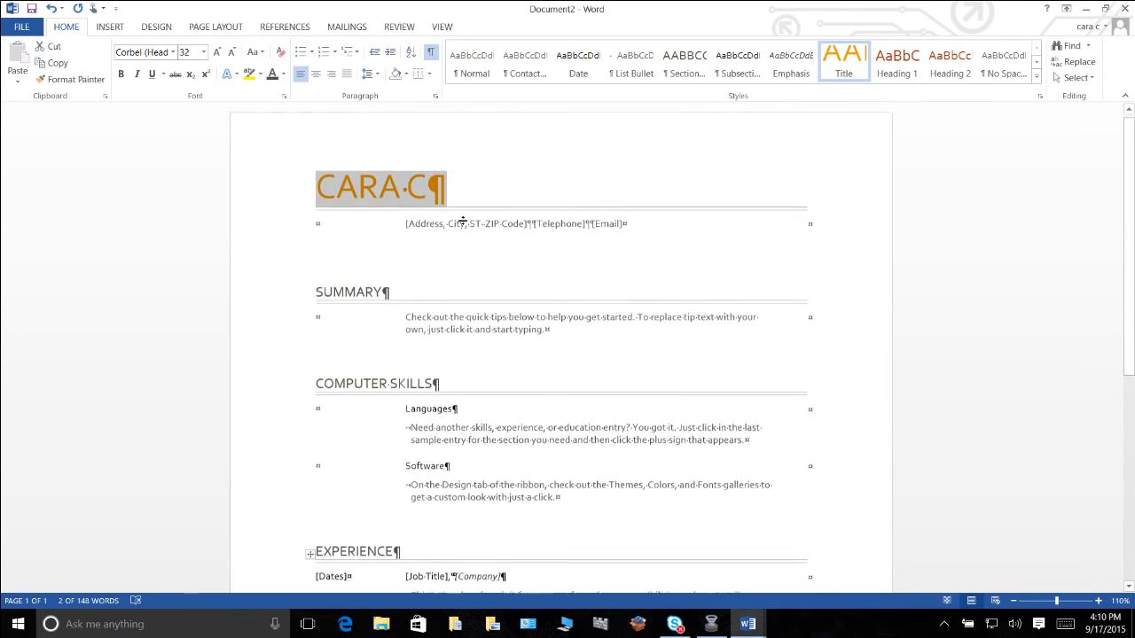